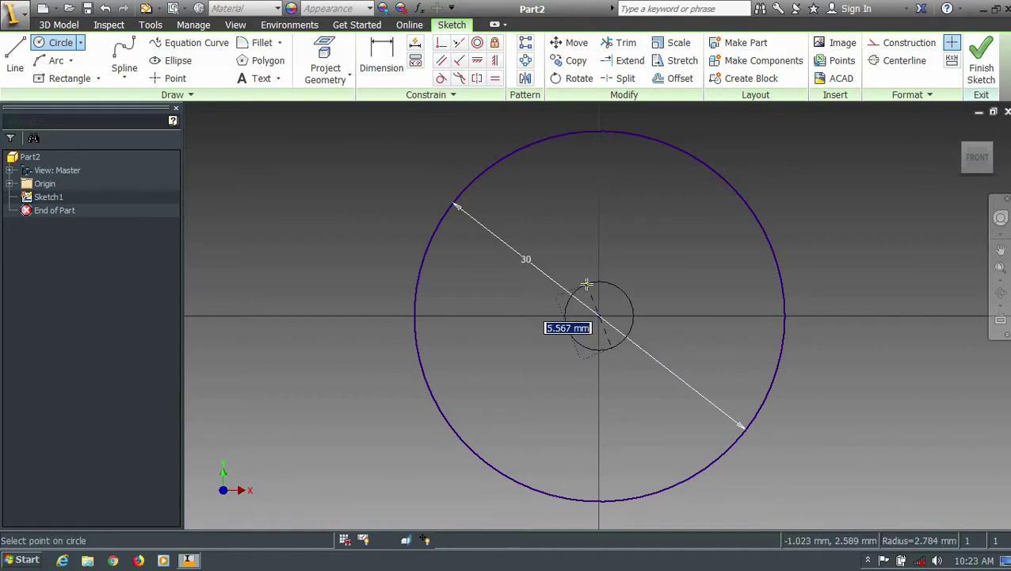
Set the inner circle's diameter to 6 mm and draw a centre rectangle about 1.46 by 0.45 mm on that circle's topmost point
type("6")
key("Return")
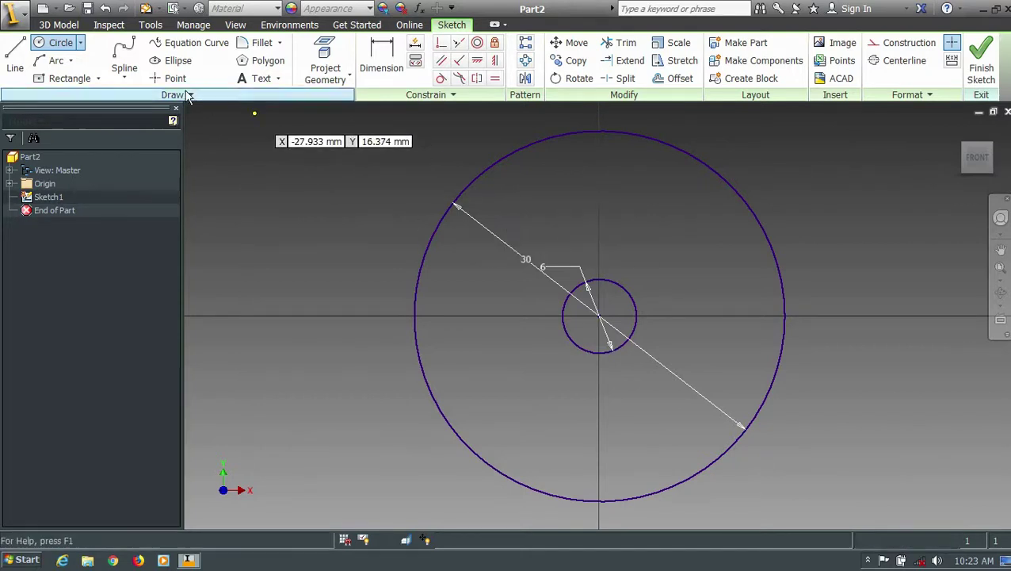
left_click(76, 78)
scroll(610, 337, "down", 10)
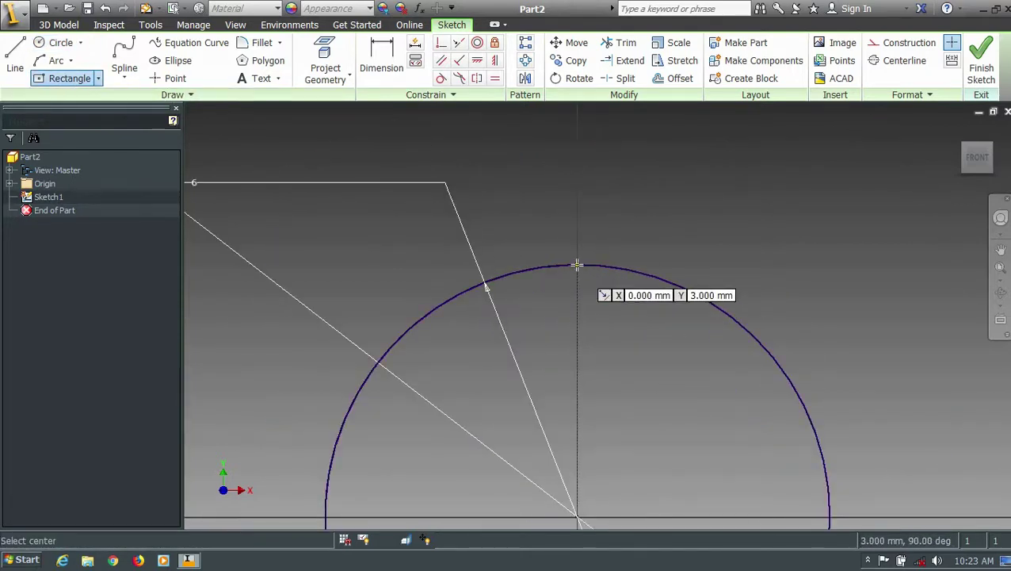
left_click(577, 263)
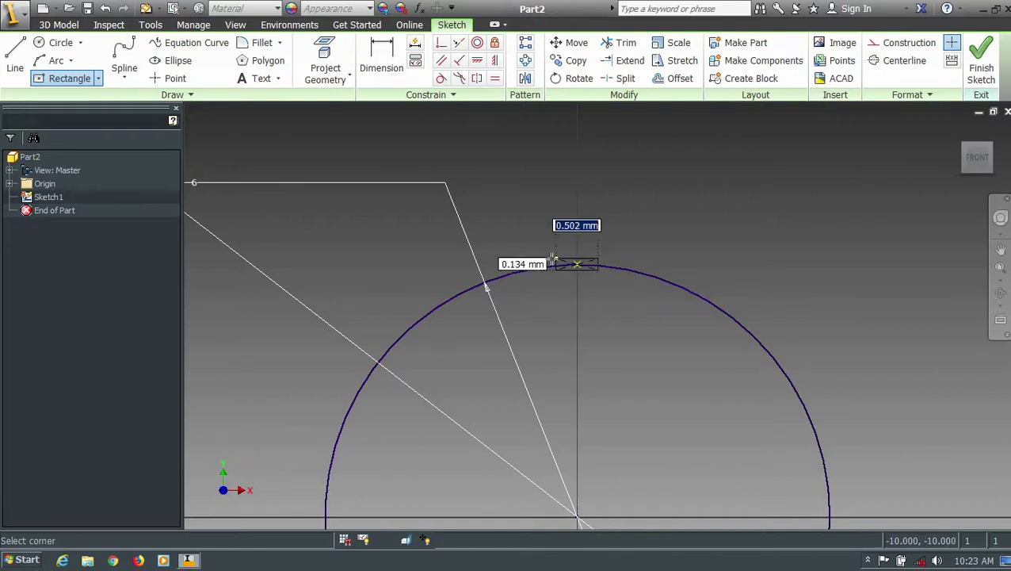
left_click(516, 246)
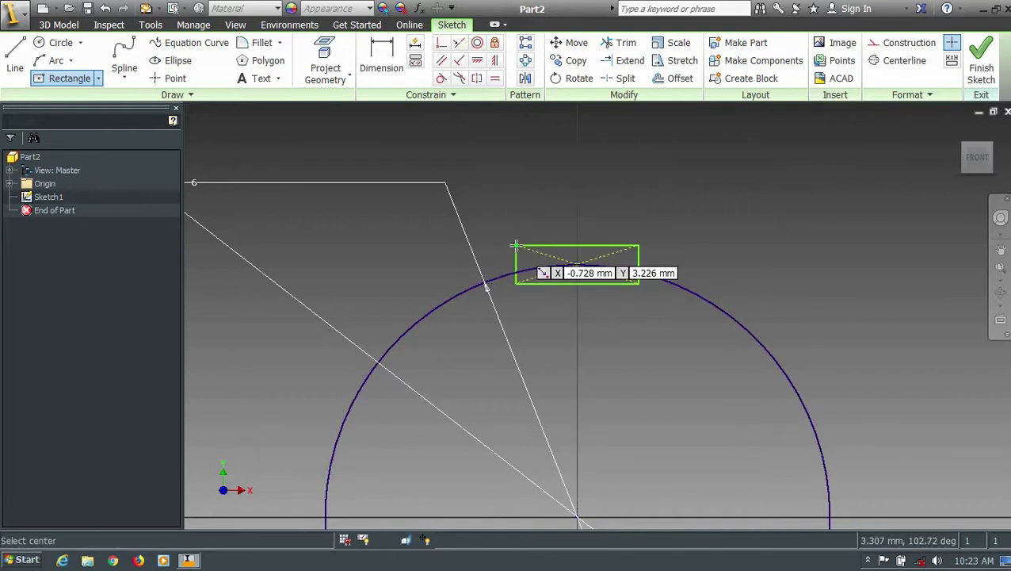
Dimension the small rectangle to 1.5 mm wide and 0.5 mm high
key("d")
left_click(577, 246)
left_click(559, 218)
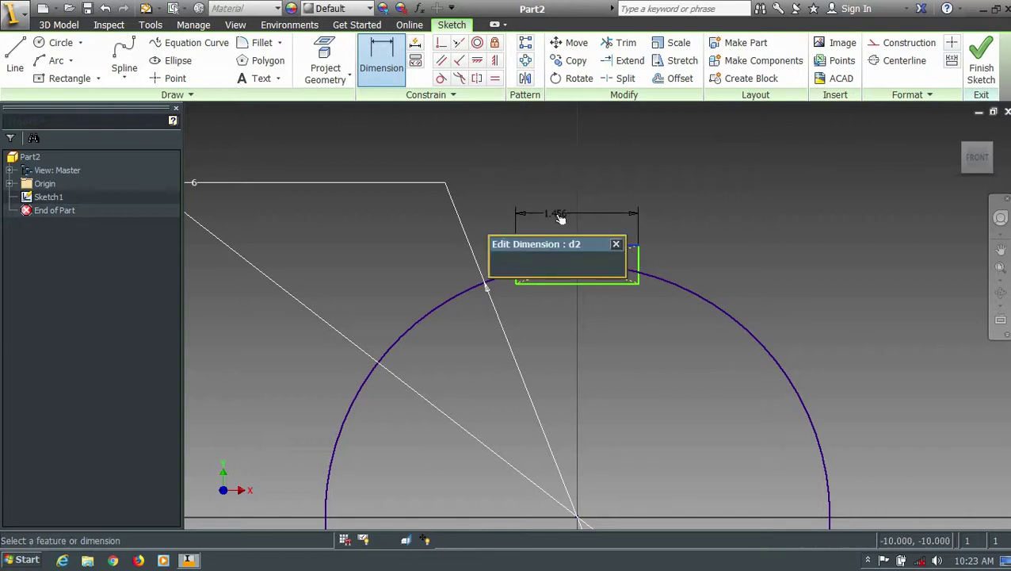
type("1")
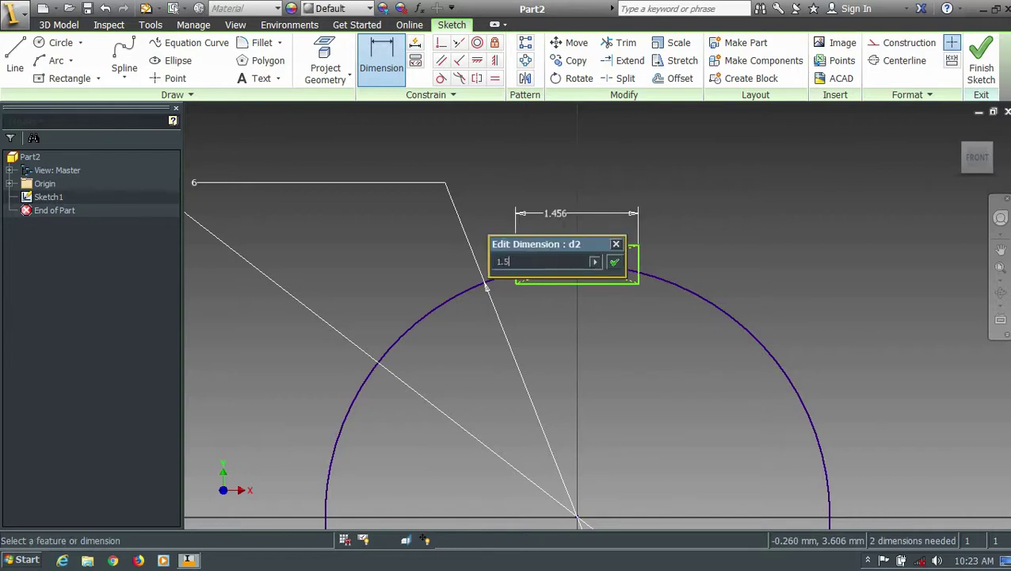
type(".5")
key("Return")
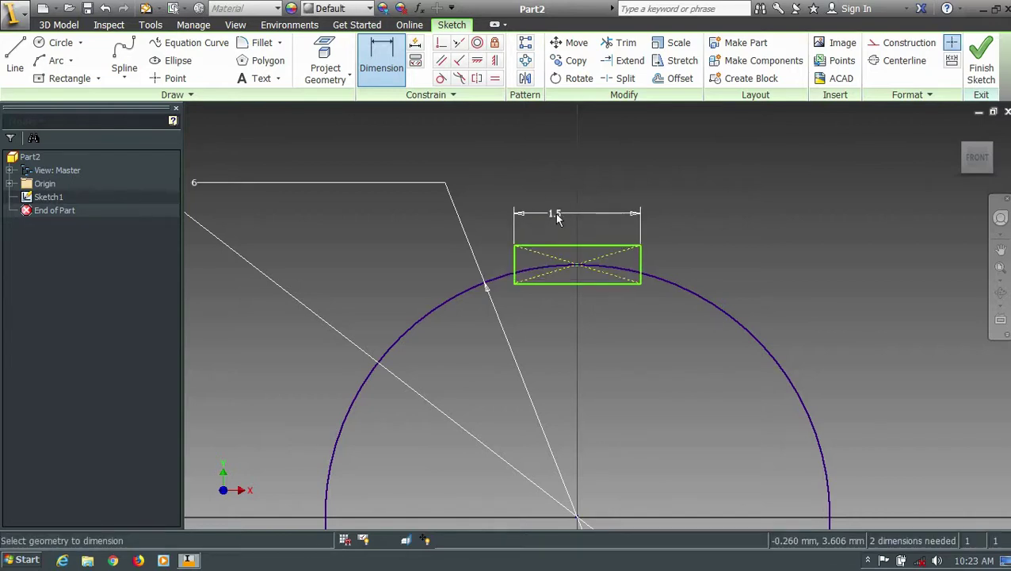
left_click(514, 263)
left_click(497, 260)
type("0.5")
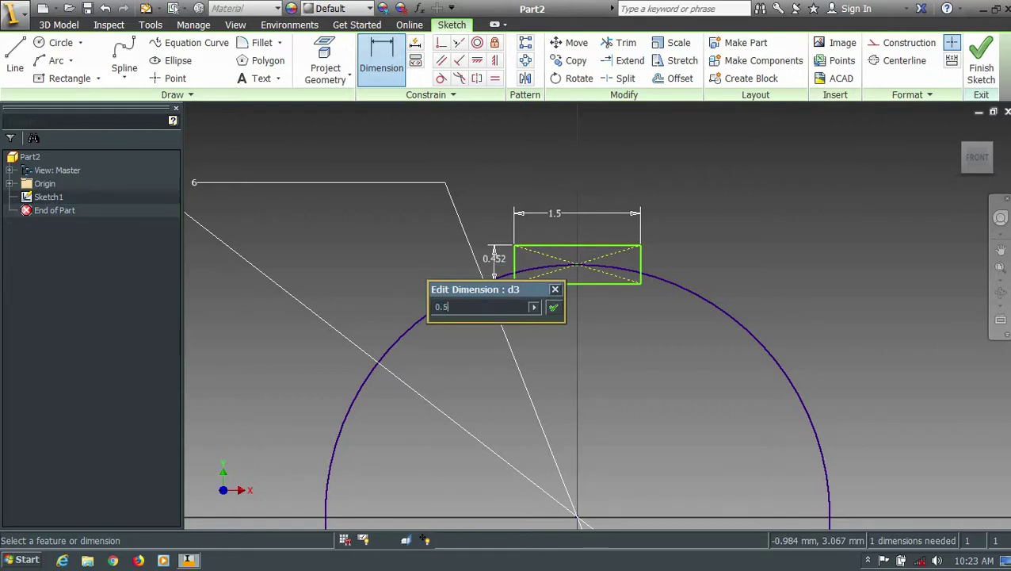
key("Return")
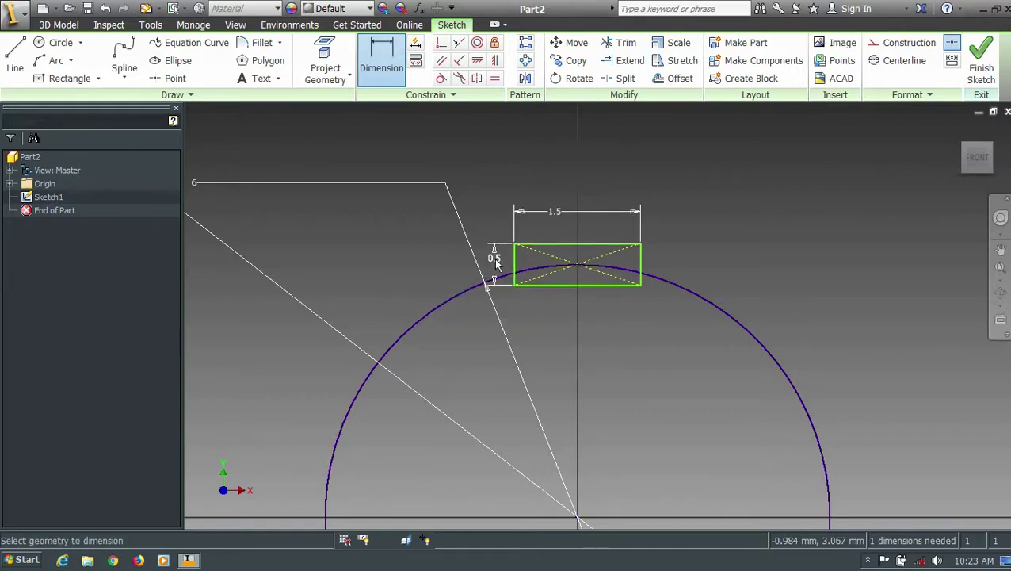
key("x")
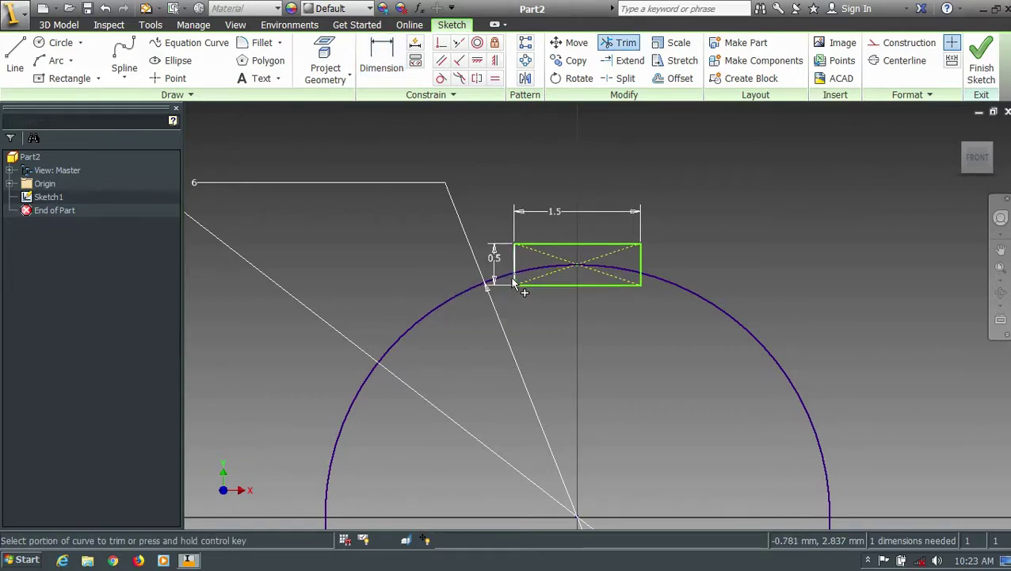
left_click(553, 286)
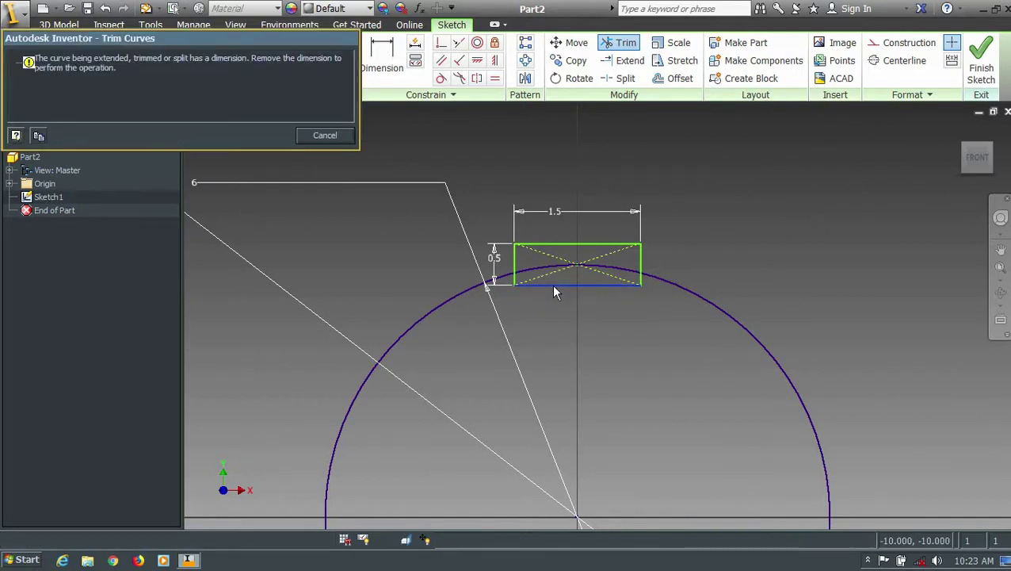
key("Escape")
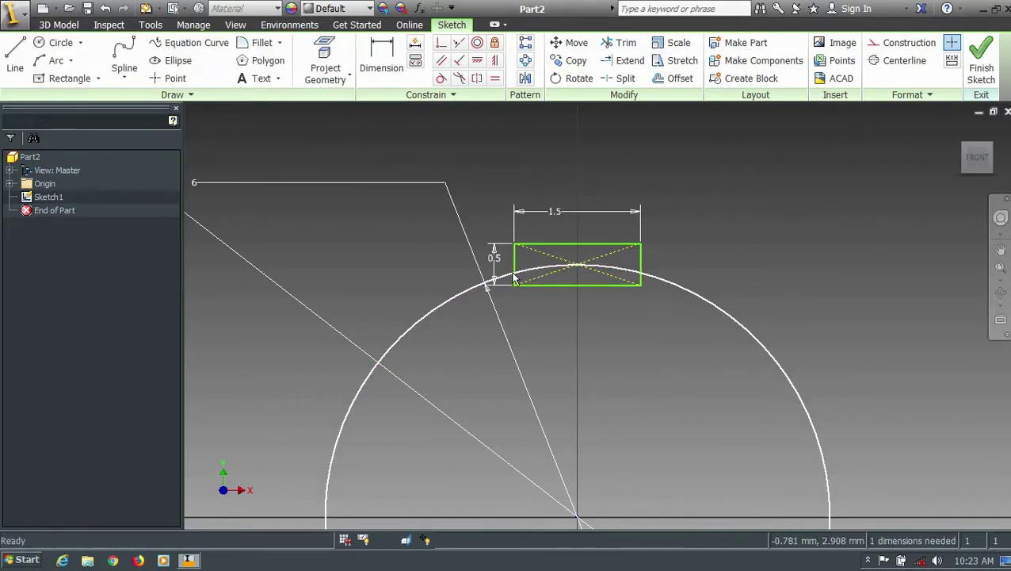
Trim the rectangle's side segments inside the 6 mm circle and the circle's arc within the rectangle to form the keyway
key("x")
left_click(515, 282)
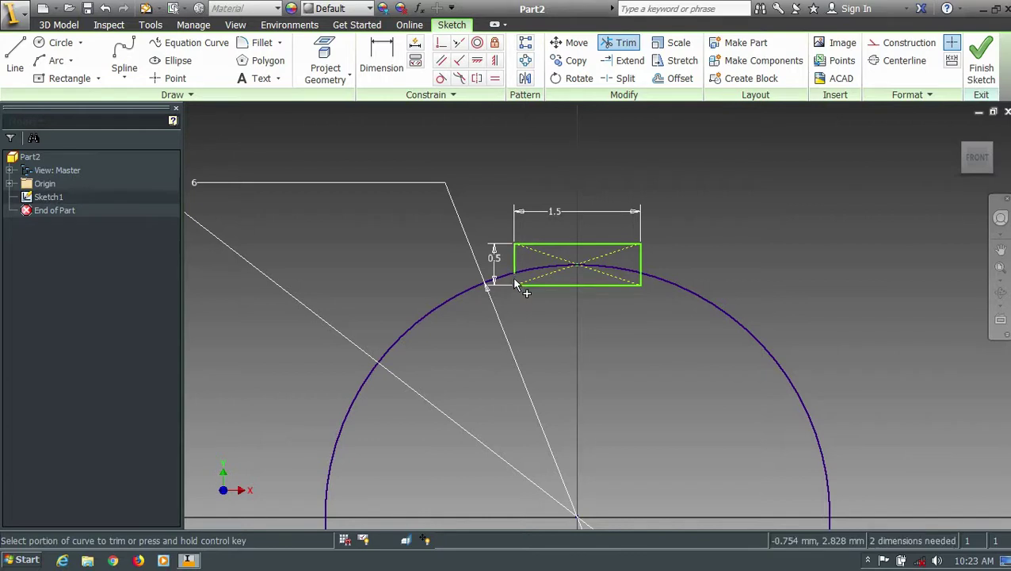
left_click(641, 279)
left_click(553, 275)
scroll(553, 275, "up", 5)
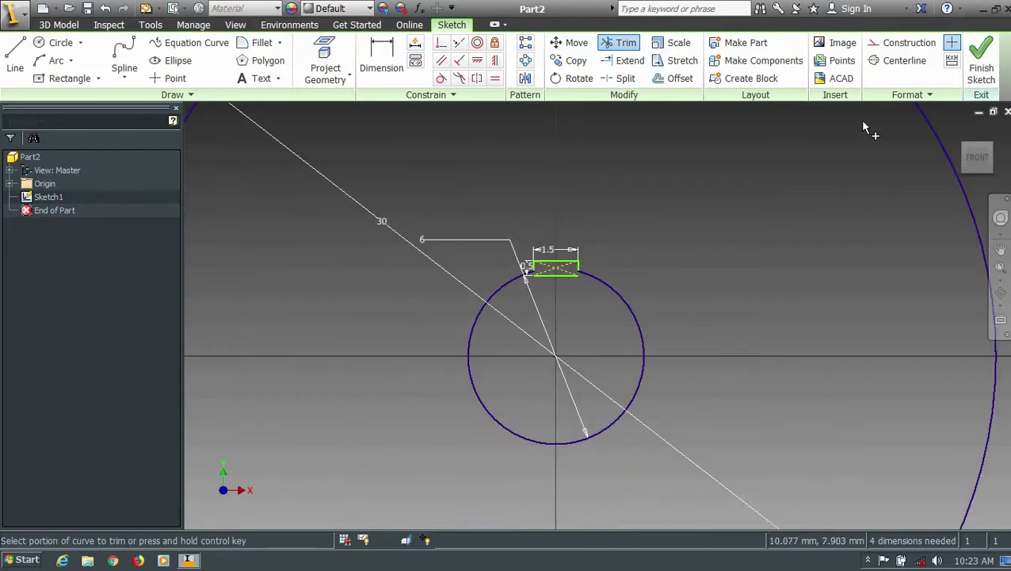
Finish the sketch and extrude the ring profile with its keyed centre hole 3 mm as a solid
left_click(980, 62)
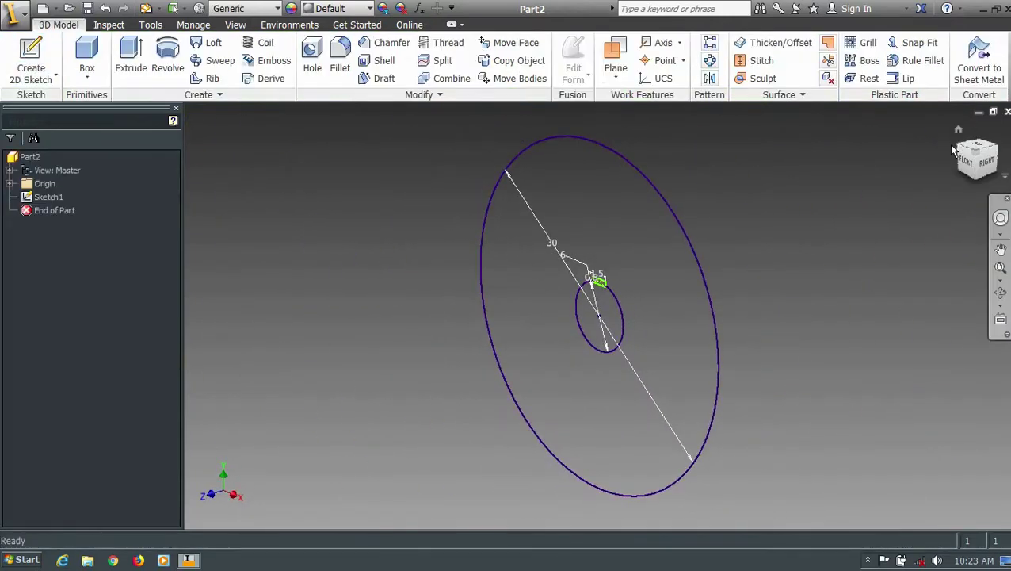
left_click(959, 129)
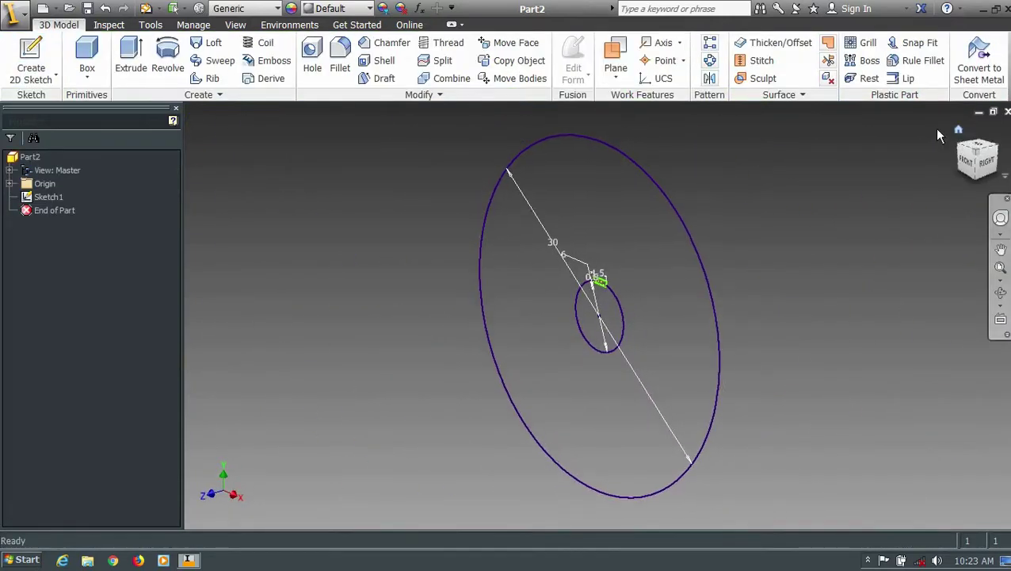
left_click(142, 65)
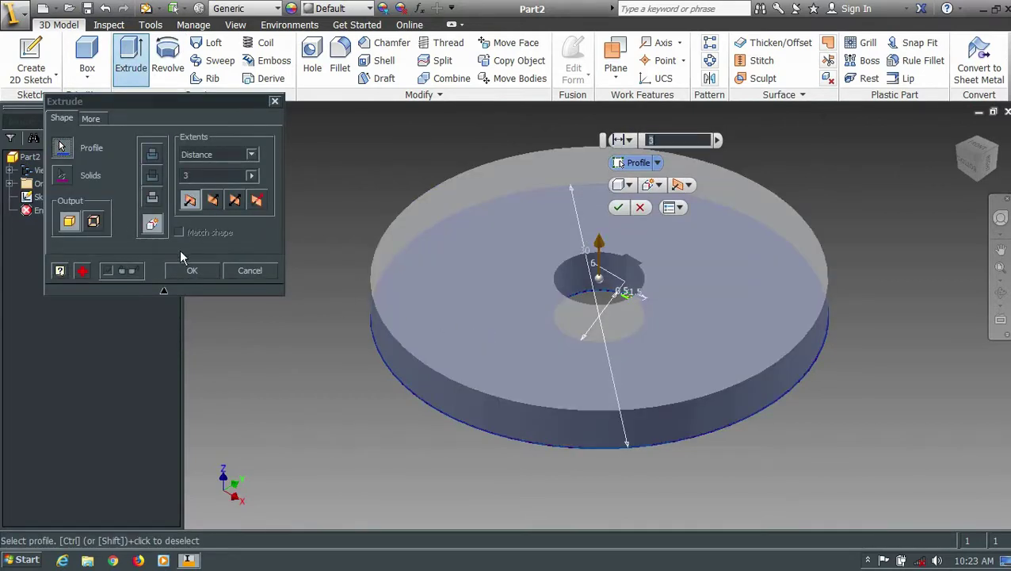
left_click(191, 271)
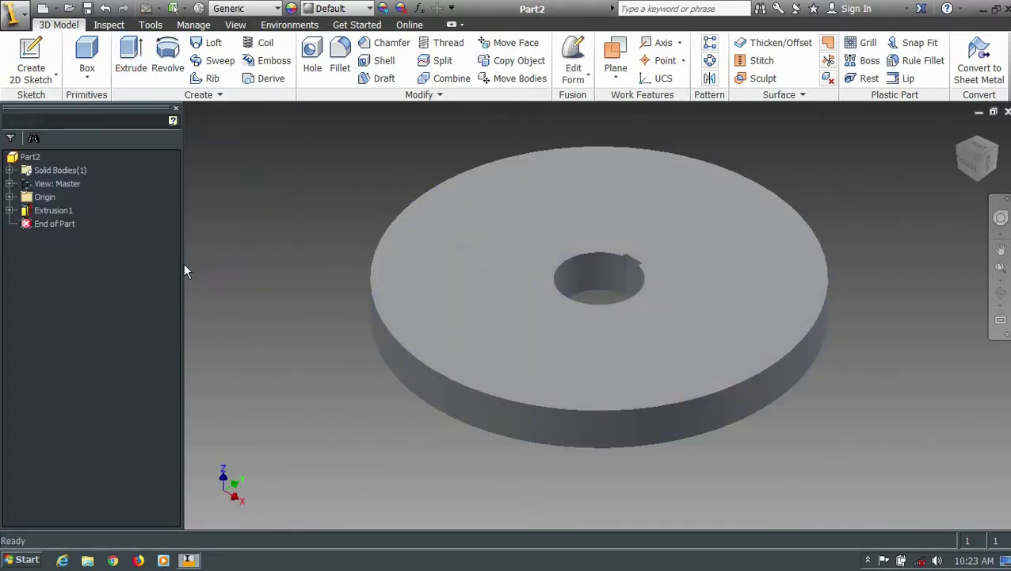
Create a 2D sketch on the disc's flat top face and draw a 5 mm diameter circle centred on the outer edge
left_click(55, 76)
left_click(47, 101)
left_click(454, 272)
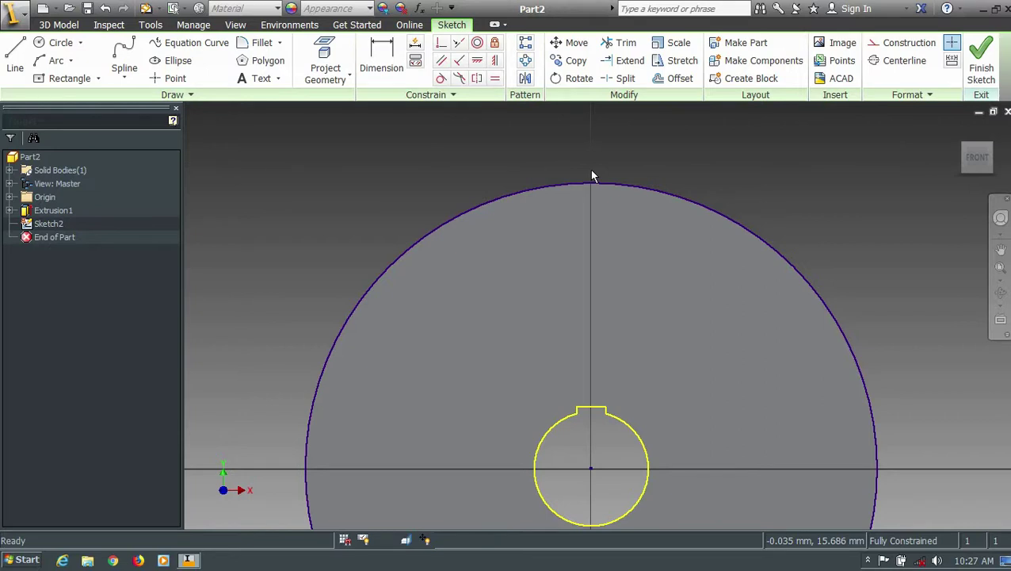
key("c")
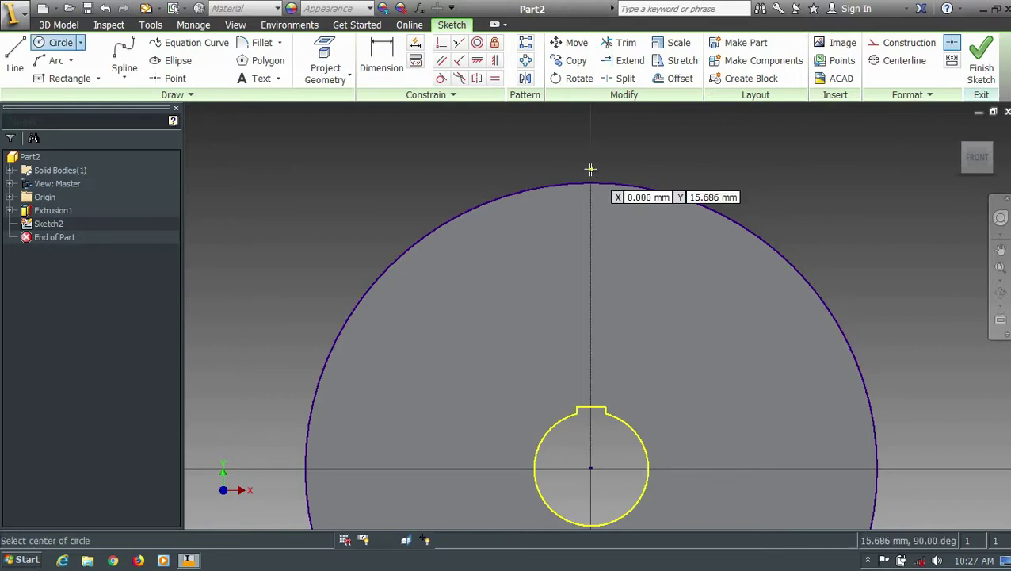
left_click(511, 195)
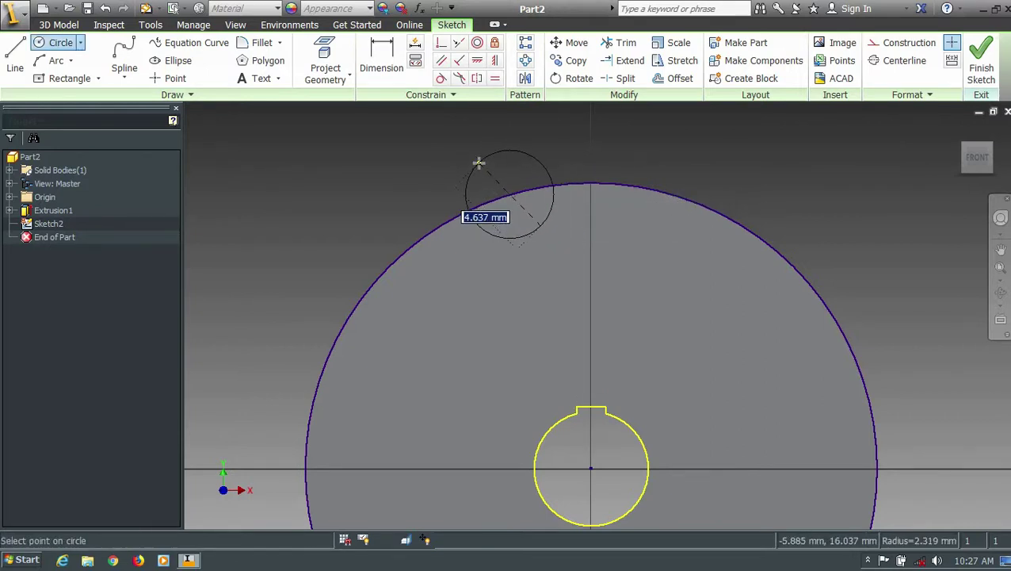
left_click(477, 161)
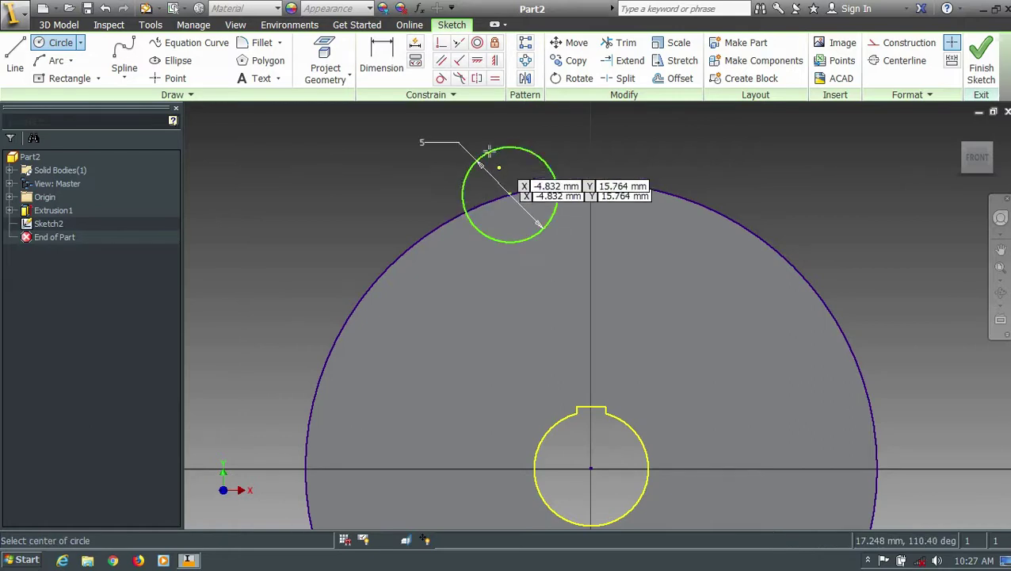
Dimension the horizontal distance between the 5 mm circle and the disc's centre point as 0 mm
left_click(377, 60)
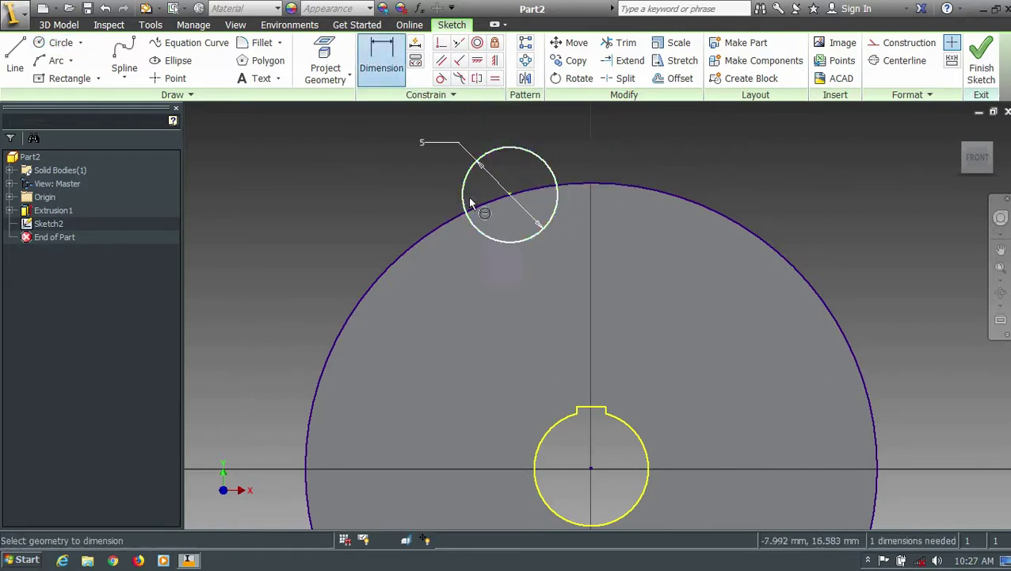
left_click(503, 240)
left_click(593, 467)
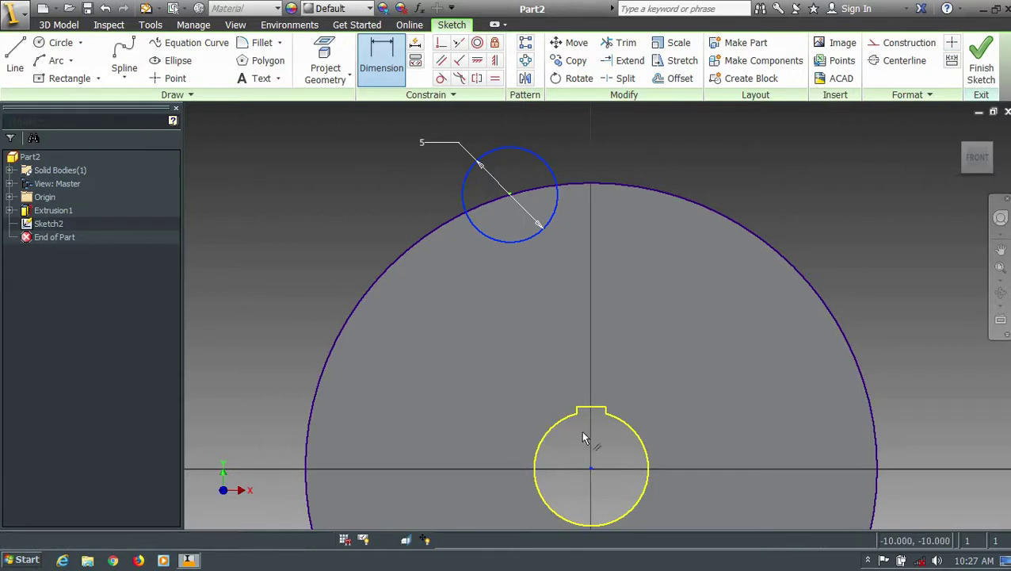
left_click(578, 137)
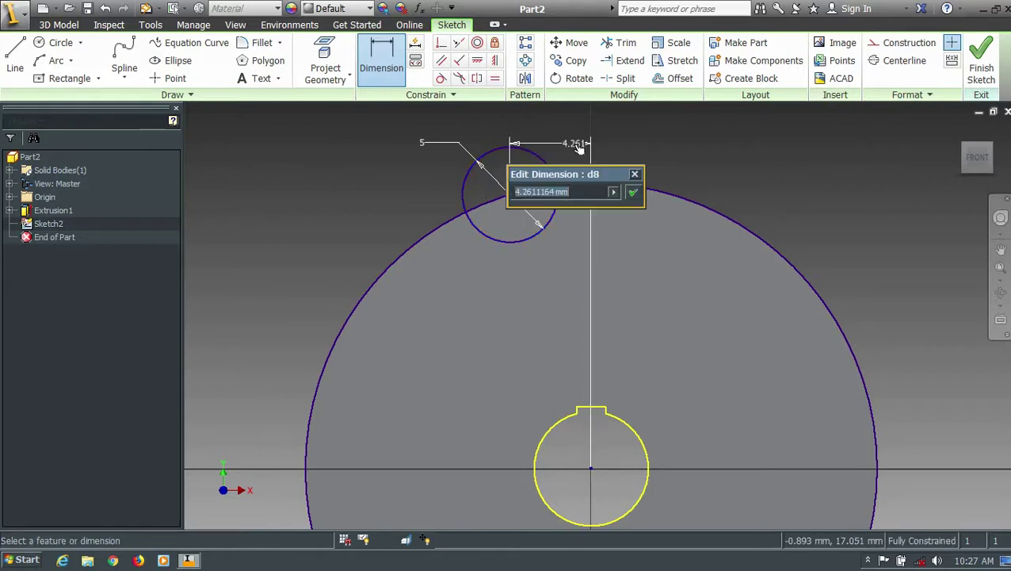
type("0")
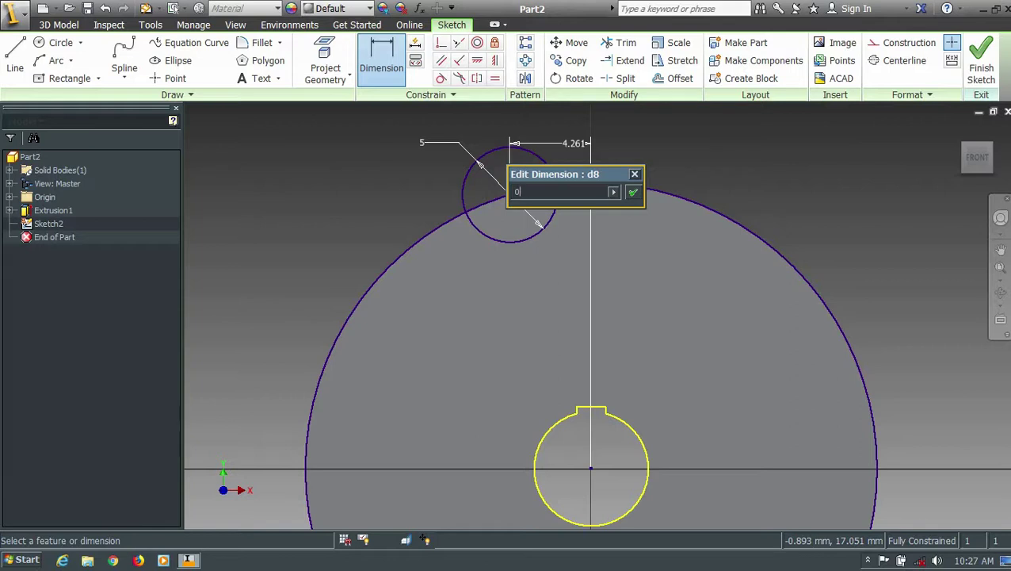
key("Return")
scroll(576, 151, "up", 2)
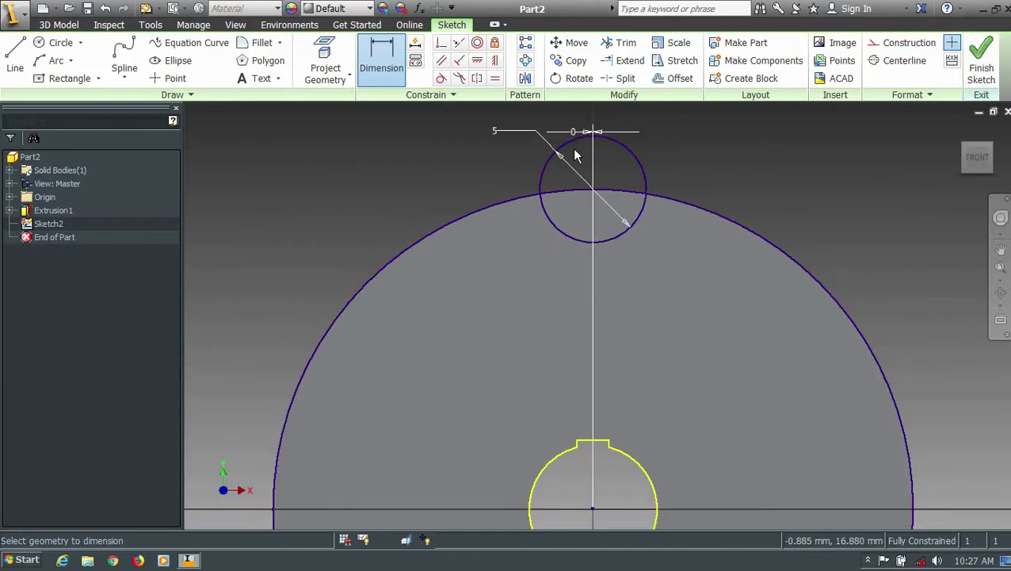
Trim away the part of the 5 mm circle that lies outside the disc
key("x")
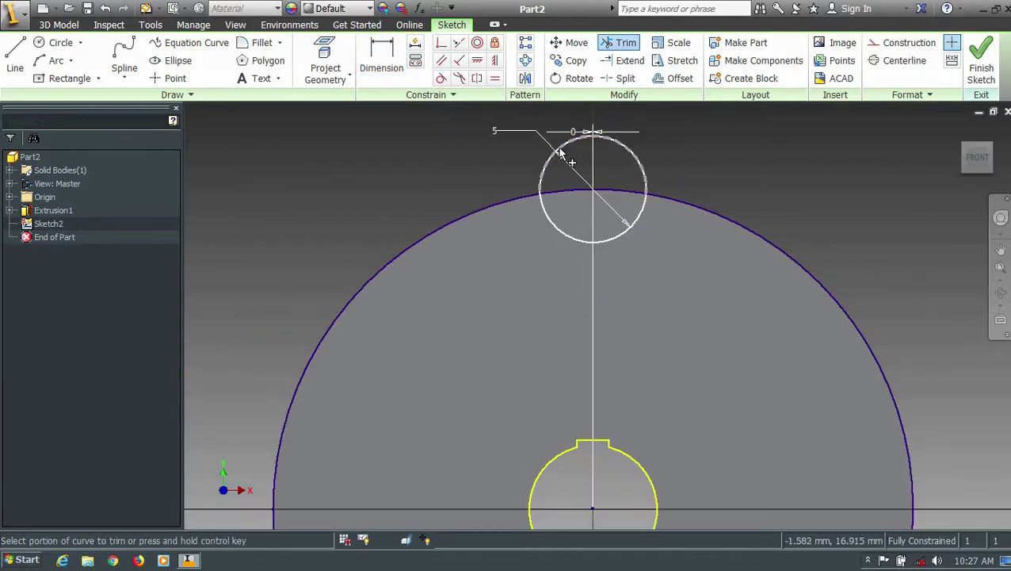
left_click(564, 159)
scroll(617, 183, "up", 3)
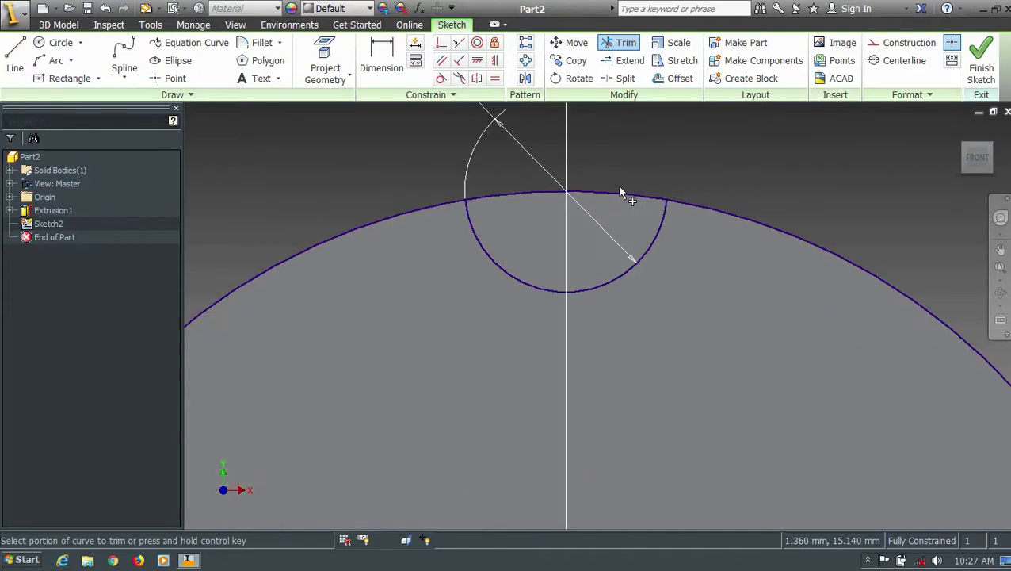
scroll(617, 184, "down", 2)
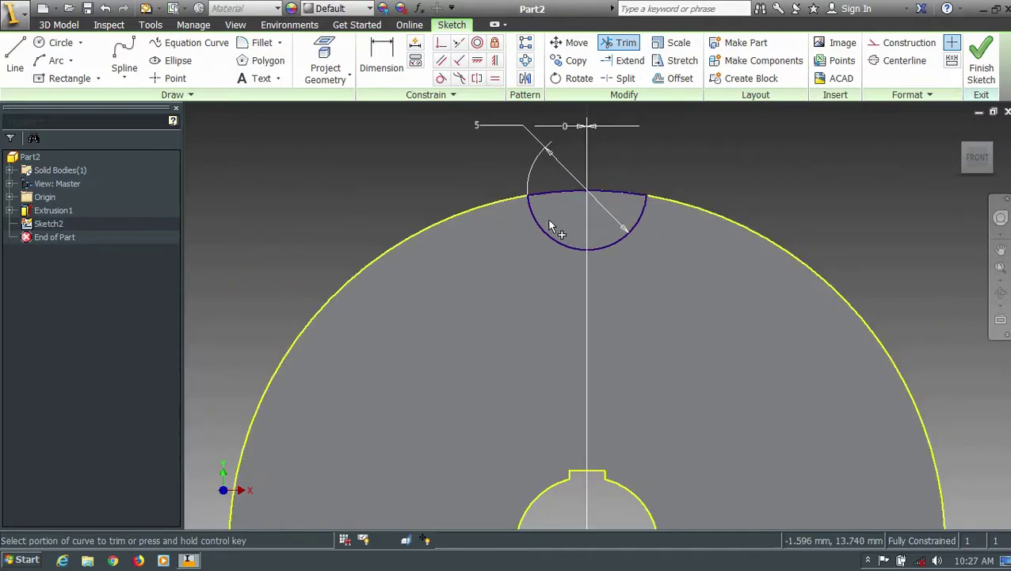
scroll(548, 226, "down", 2)
Finish the sketch and extrude the half-round profile 3 mm downward as a cut to notch the disc's rim
left_click(974, 75)
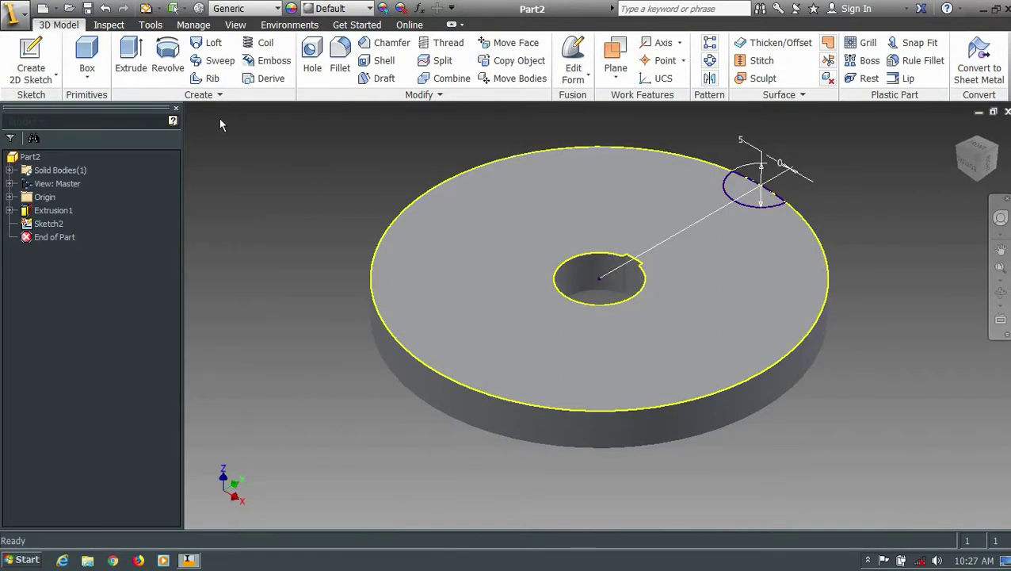
left_click(131, 62)
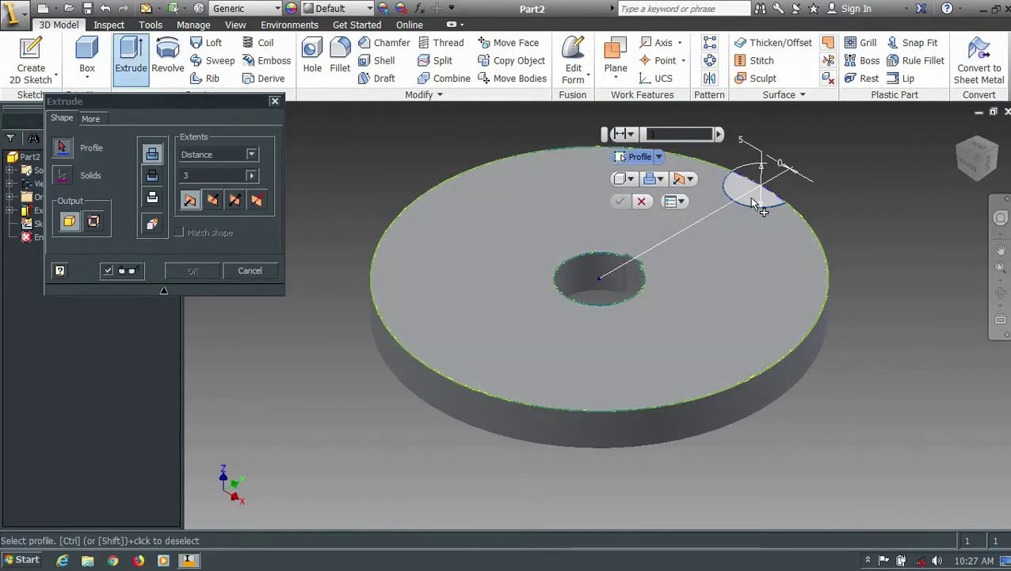
left_click(761, 202)
left_click(212, 200)
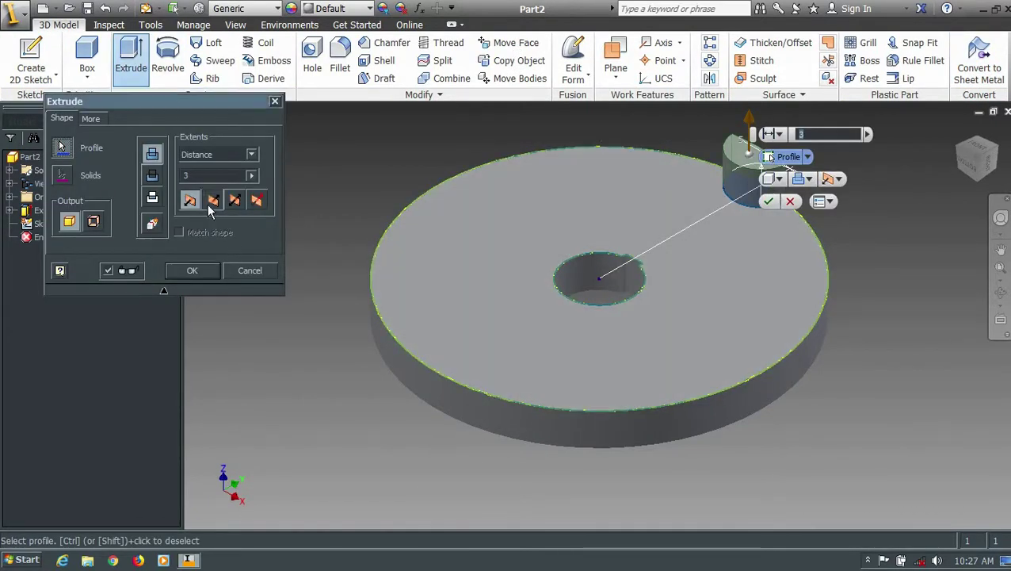
left_click(193, 270)
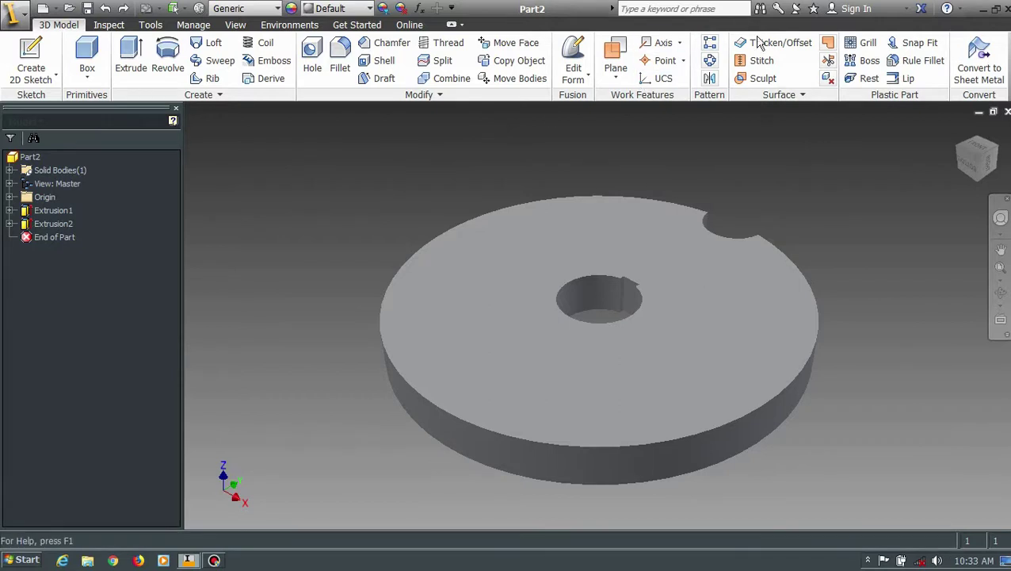
Circular-pattern the rim notch around the centre hole's axis with 16 occurrences over 360 degrees
left_click(710, 61)
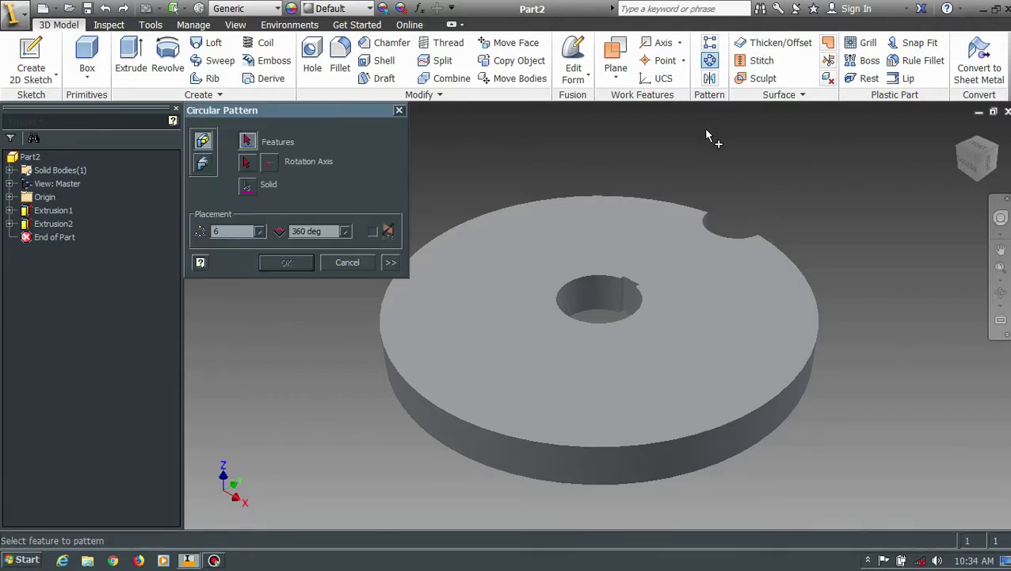
left_click(53, 225)
left_click(246, 163)
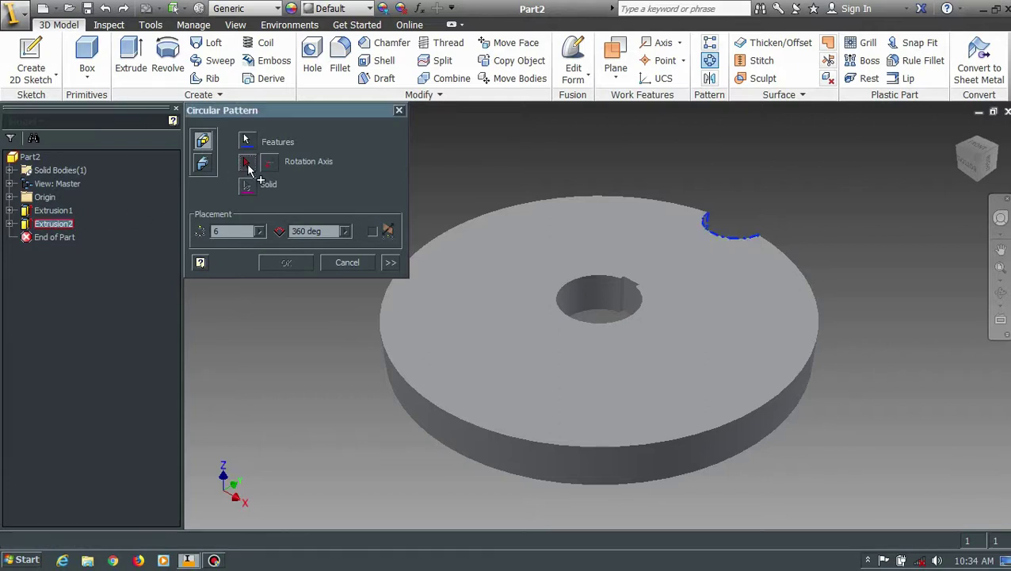
left_click(574, 295)
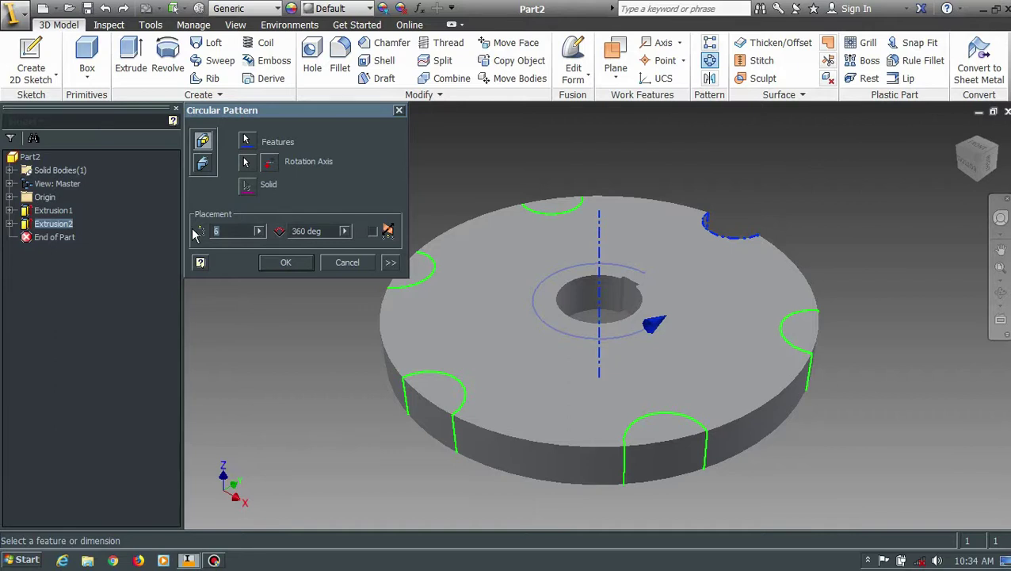
type("16")
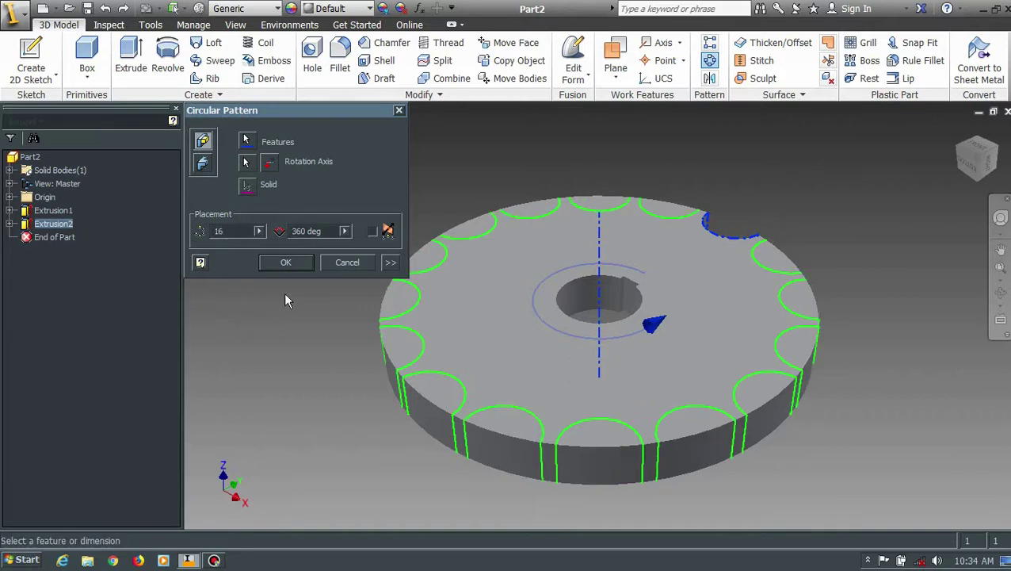
left_click(287, 262)
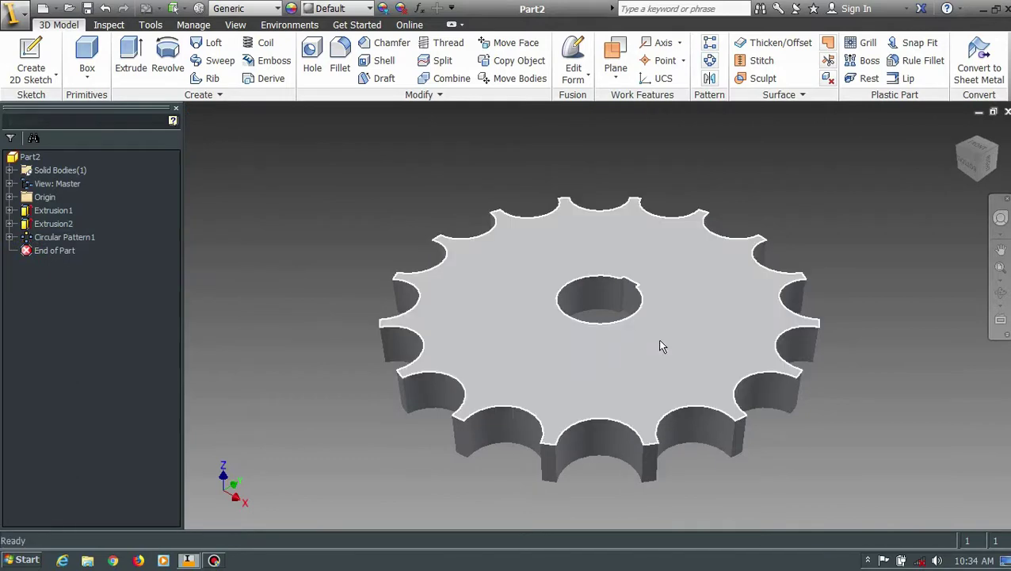
Create a 2D sketch on the notched disc's flat top face and draw a 15 mm diameter circle centred on the disc
left_click(32, 59)
left_click(531, 352)
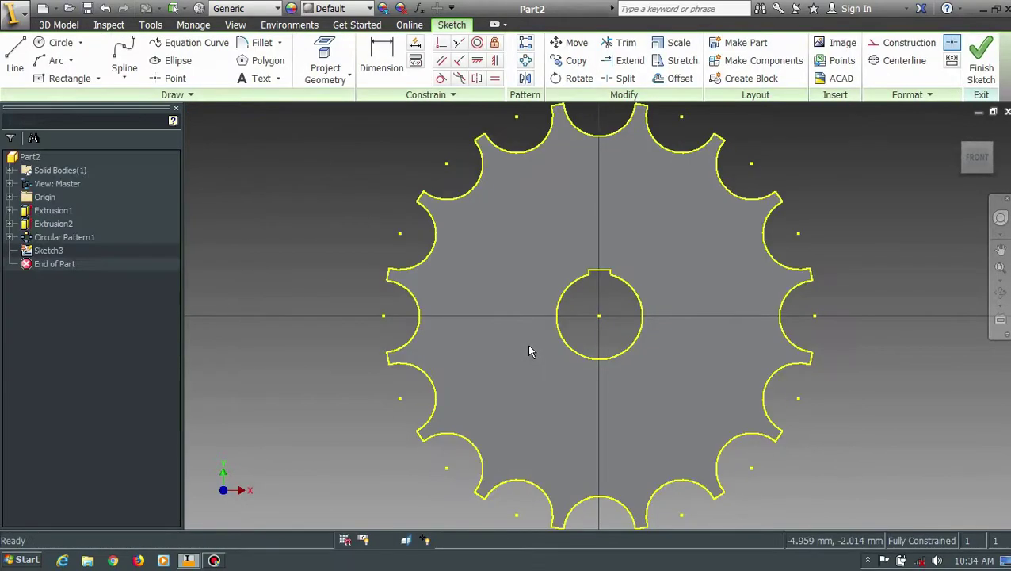
key("c")
left_click(600, 316)
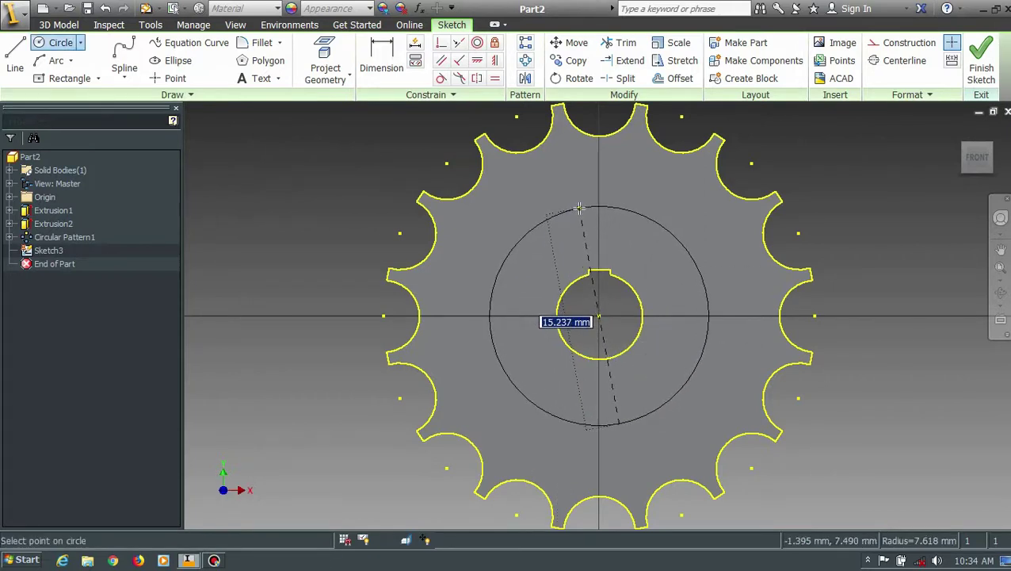
type("15")
key("Return")
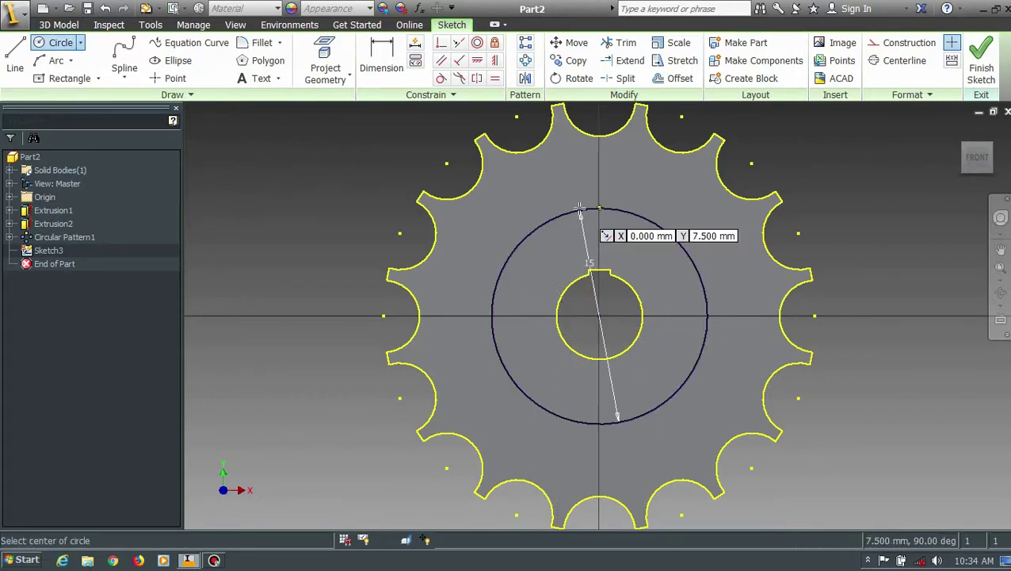
Draw a 20 mm diameter circle concentric with the 15 mm circle
left_click(601, 316)
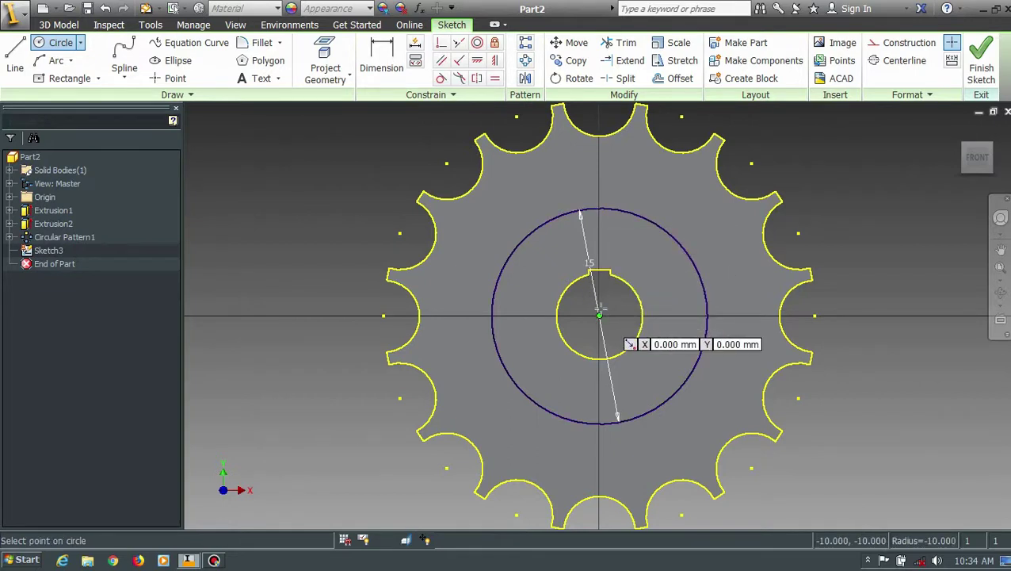
type("2")
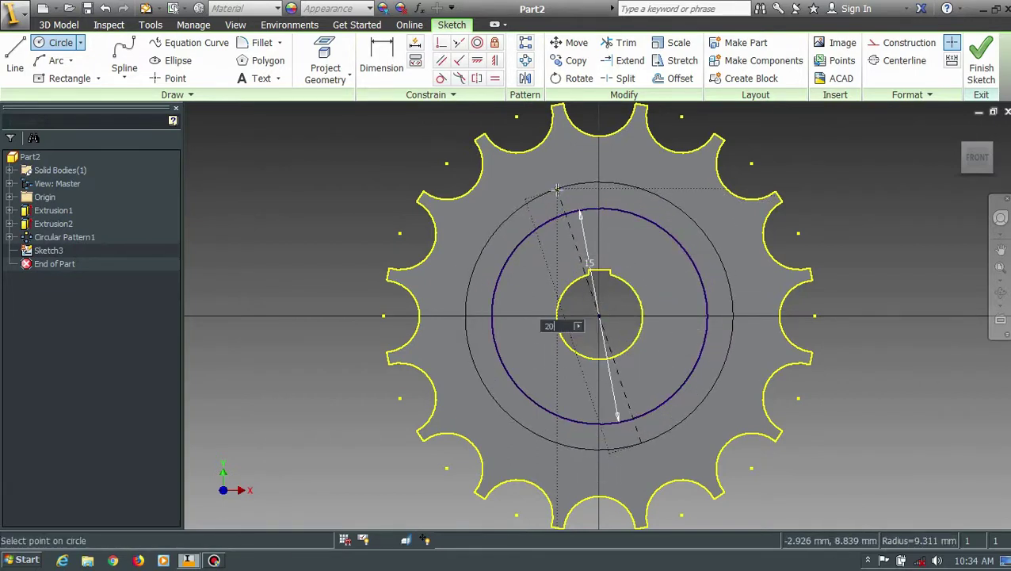
type("0")
key("Return")
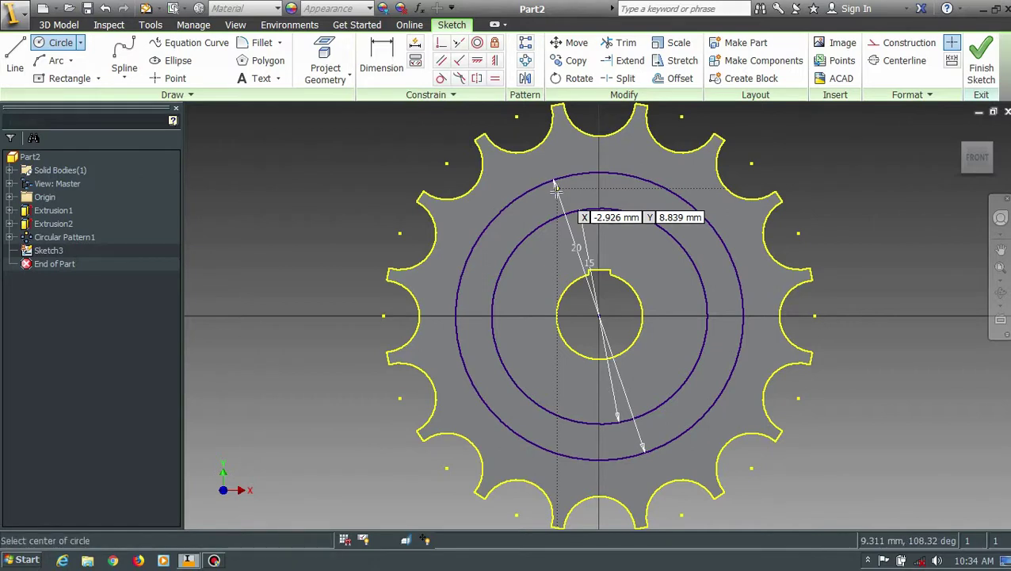
Between the two concentric circles, draw a 2.5 mm diameter circle at upper left and a circle about 3 mm in diameter at upper right
left_click(539, 207)
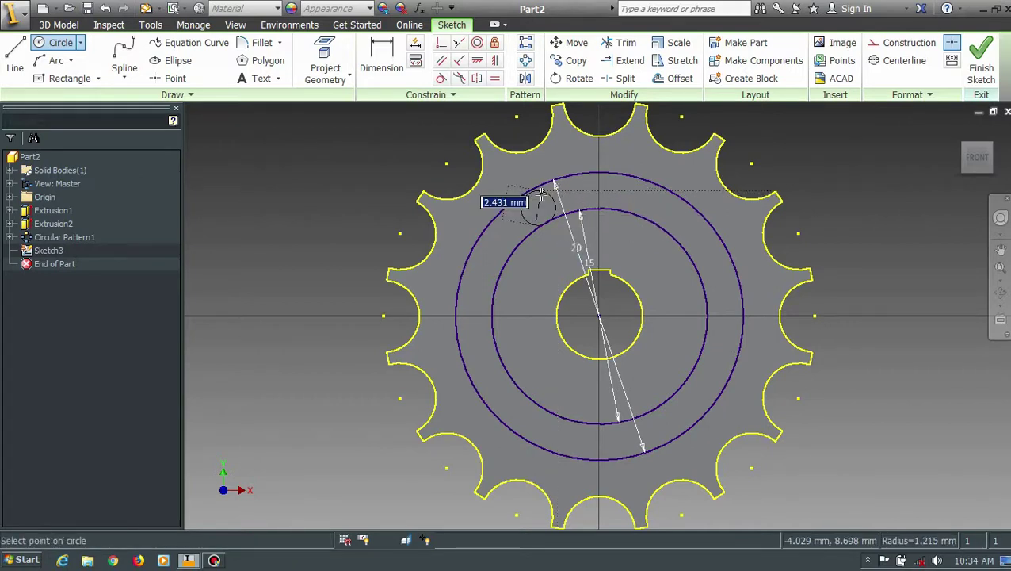
type("2.5")
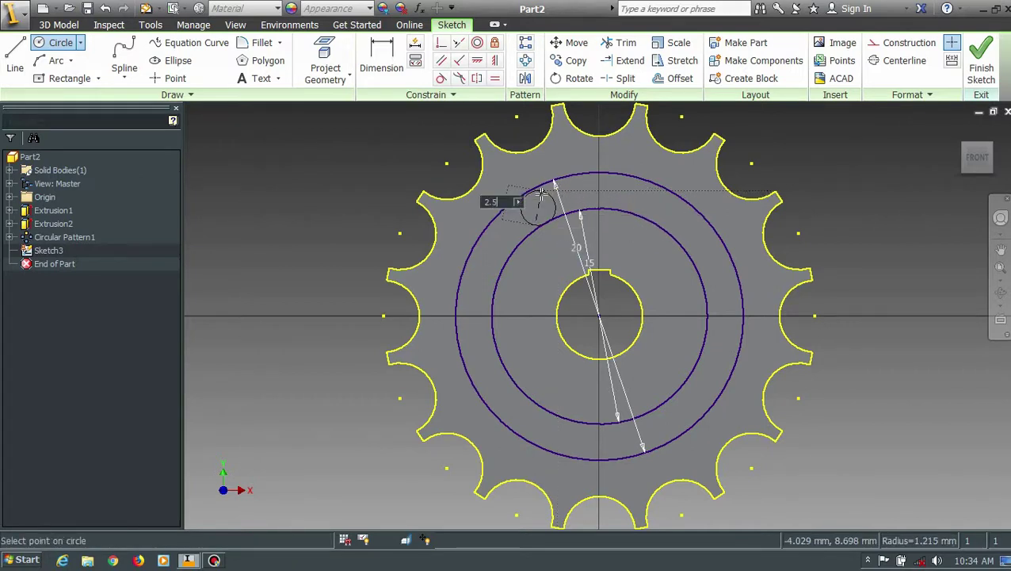
key("Return")
left_click(669, 208)
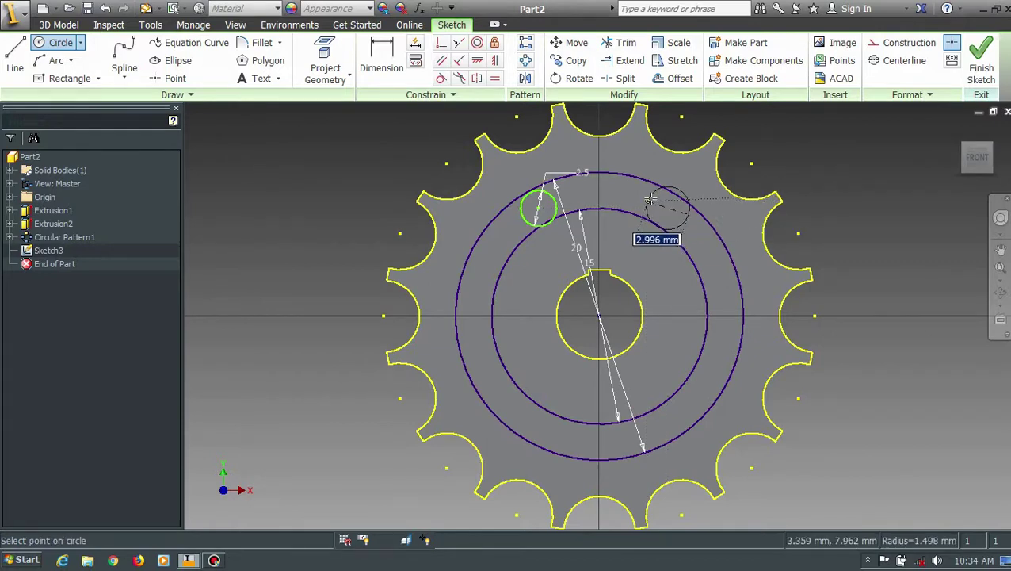
left_click(650, 198)
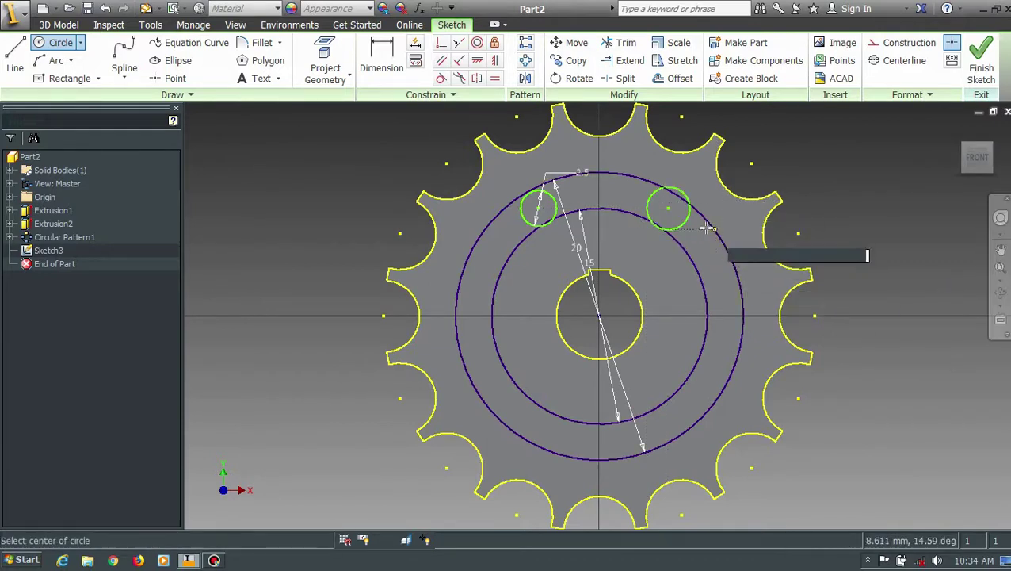
Dimension the upper-right small circle's diameter as 2.5 mm
key("d")
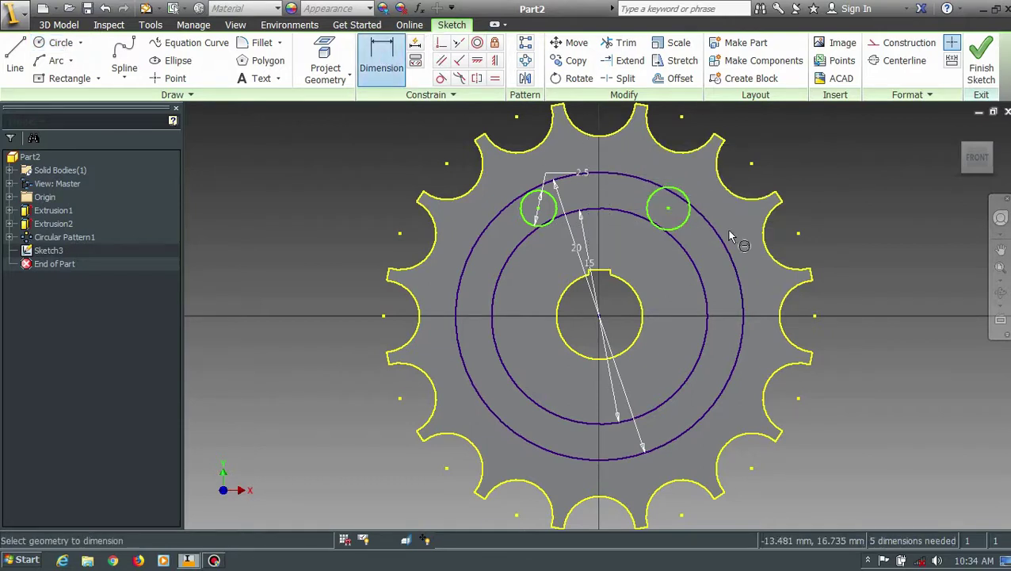
left_click(689, 207)
left_click(711, 209)
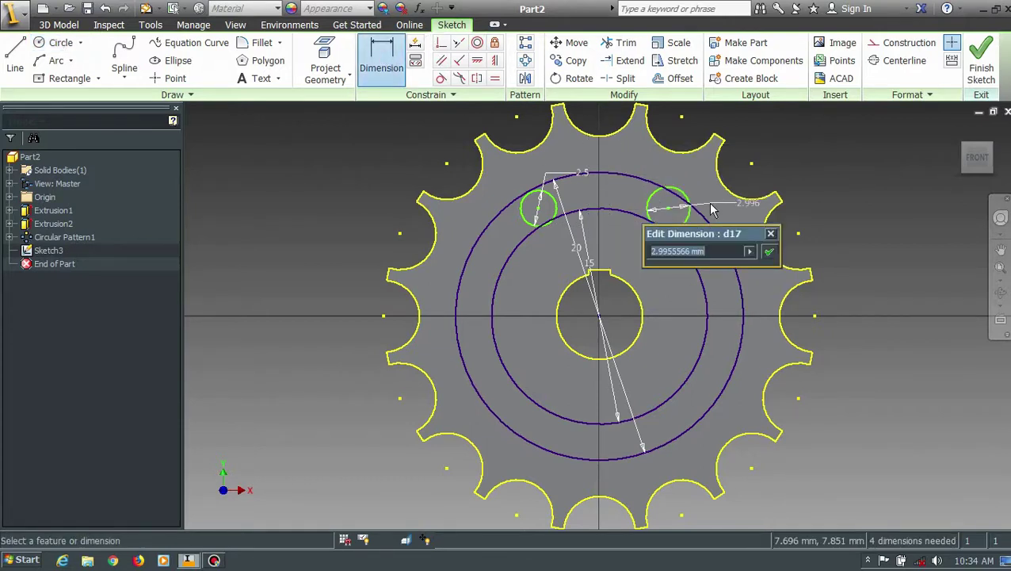
type("2.5")
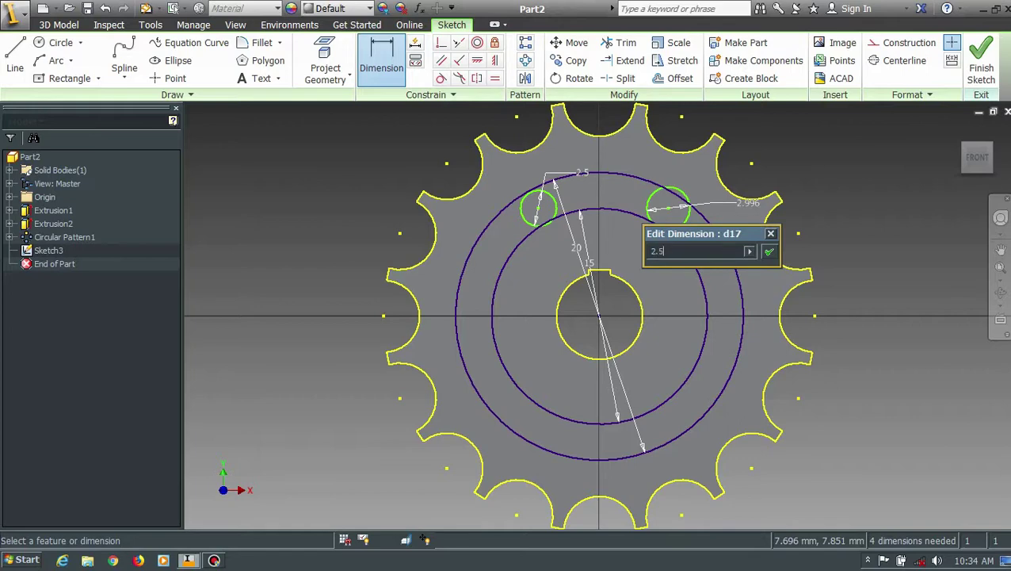
key("Return")
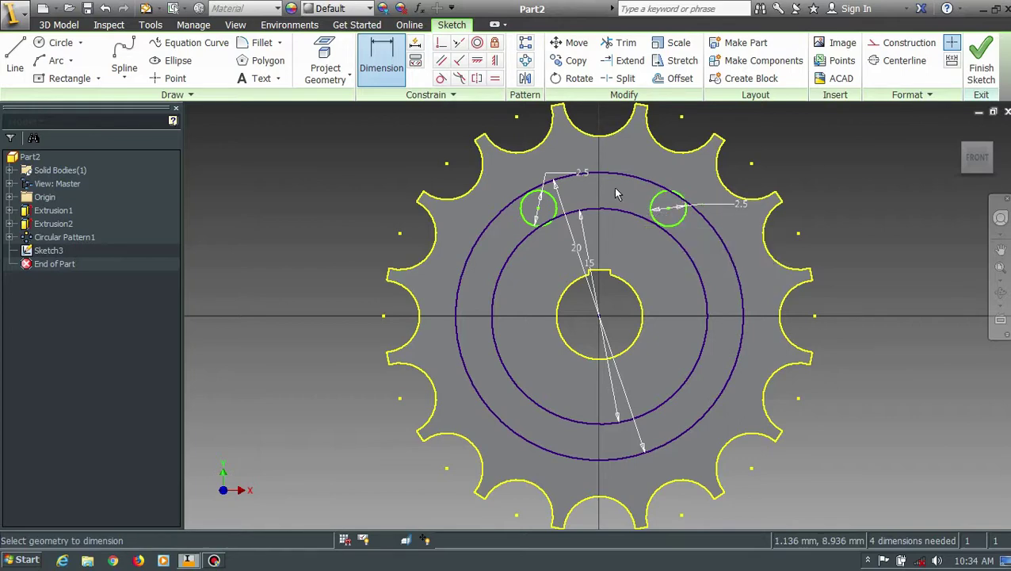
Apply tangent constraints between the left small circle and the 20 mm circle, and between the right small circle and the 15 mm circle
scroll(616, 191, "up", 3)
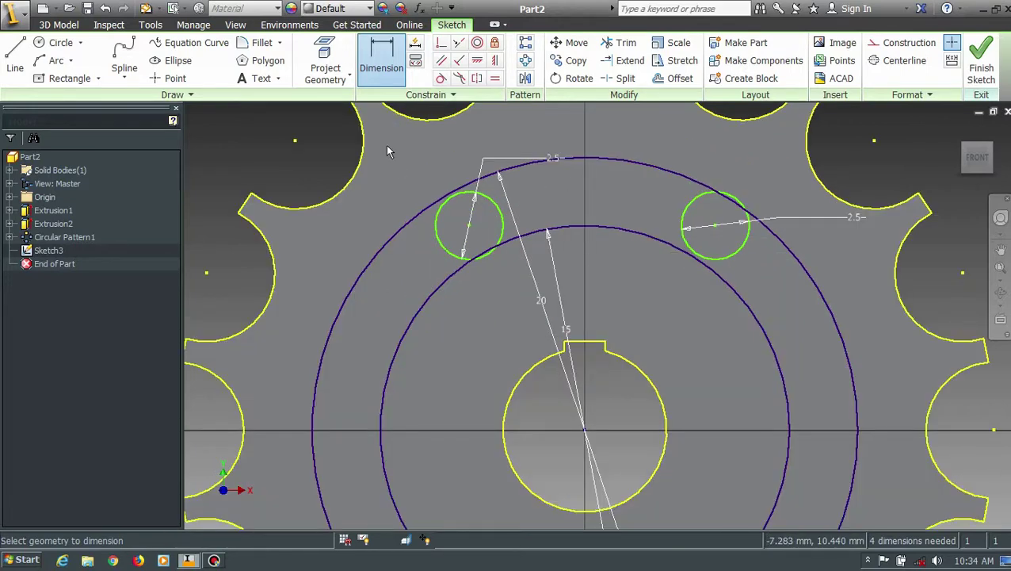
left_click(441, 80)
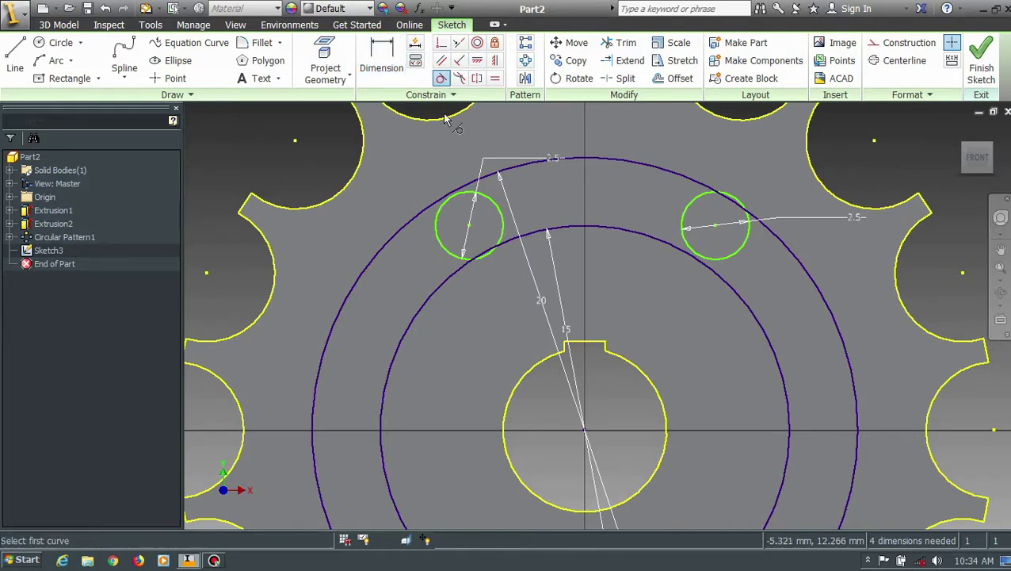
left_click(442, 216)
left_click(443, 205)
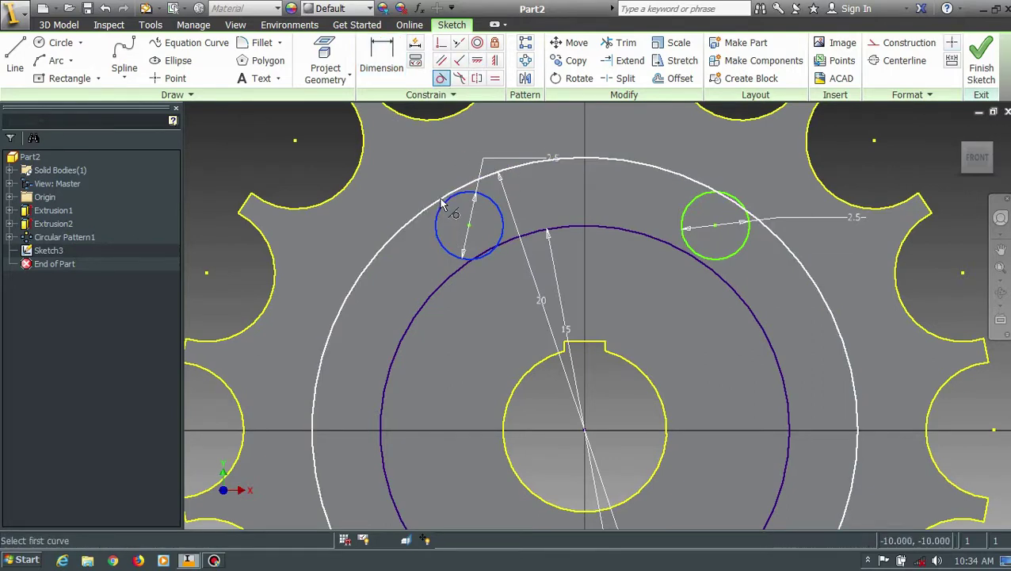
left_click(739, 258)
left_click(719, 279)
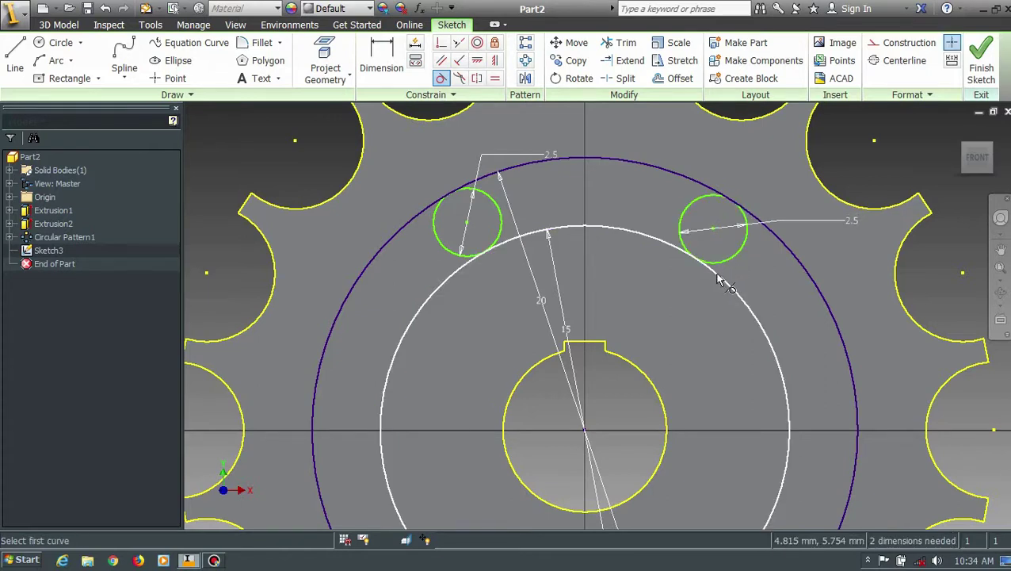
Dimension the horizontal distance from the left small circle to the disc's centre as 5 mm
key("d")
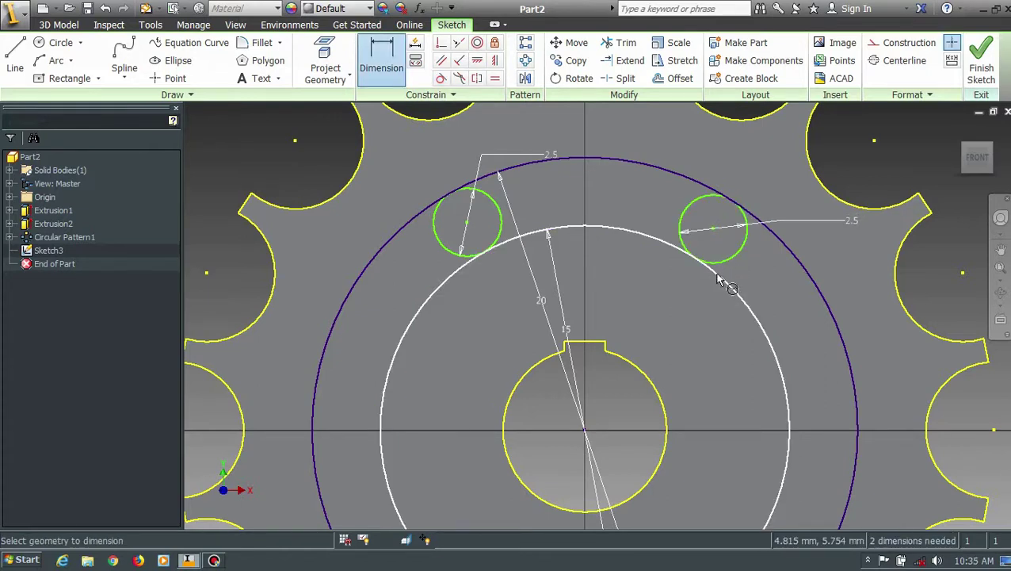
left_click(505, 229)
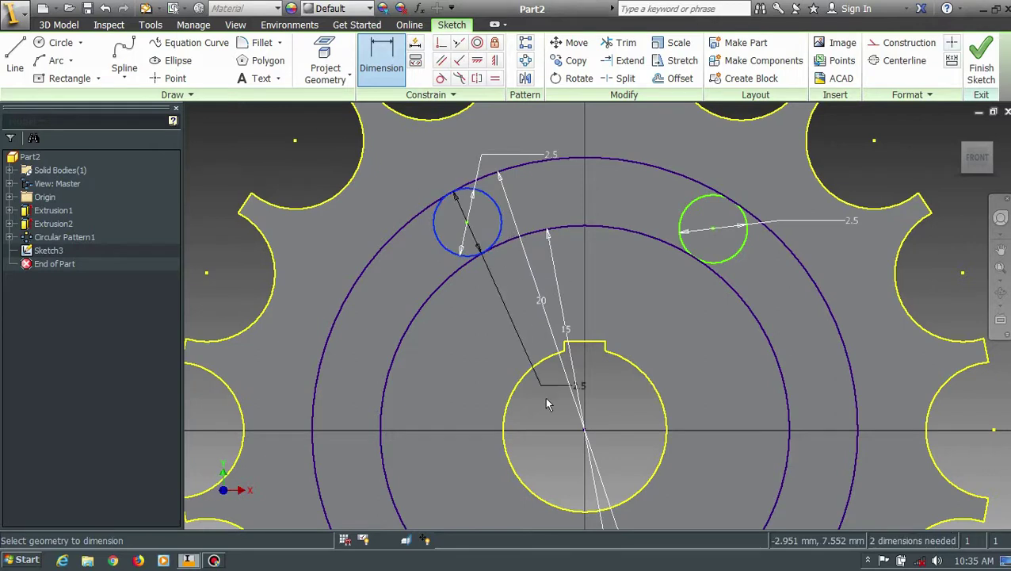
left_click(585, 431)
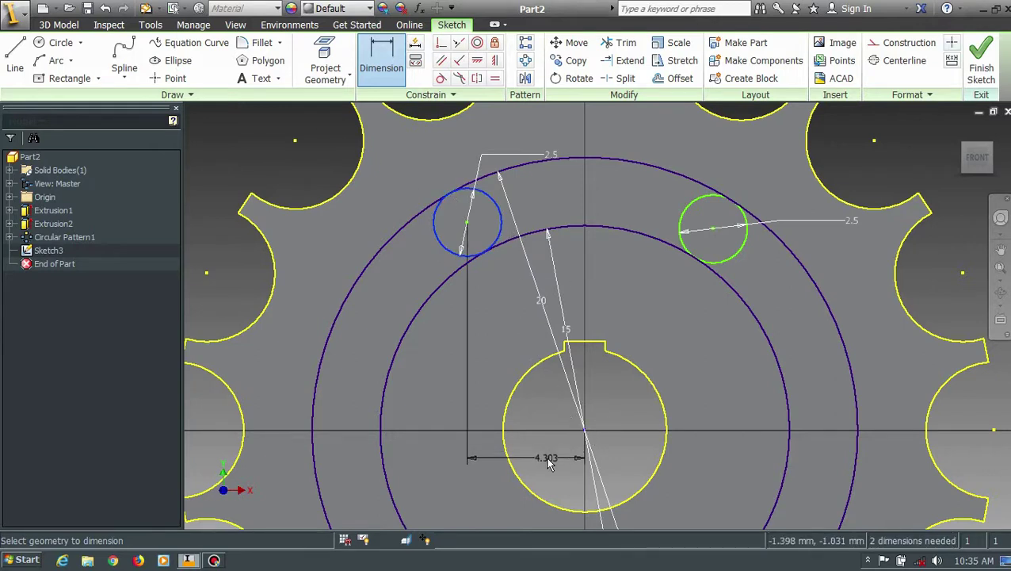
left_click(549, 460)
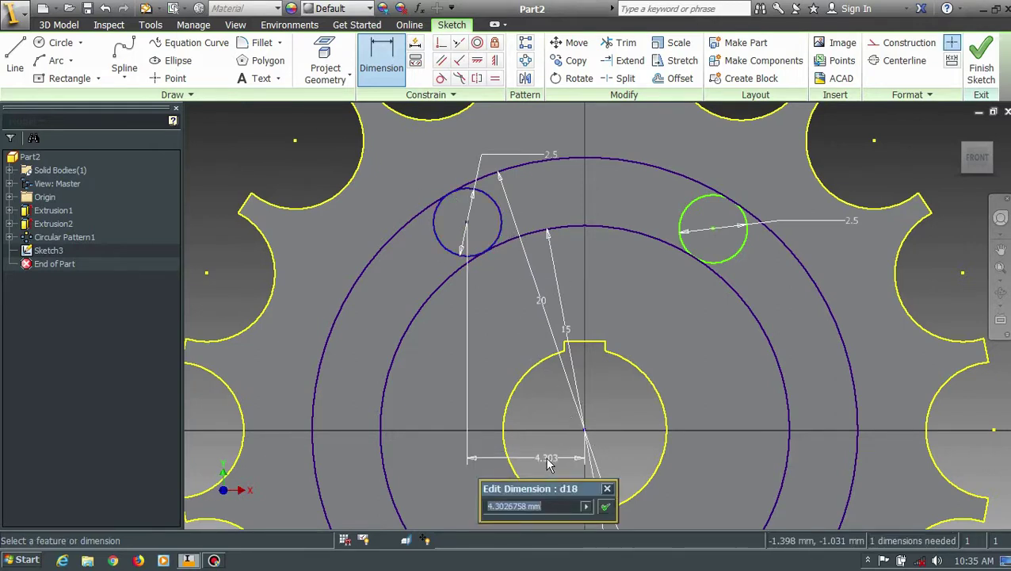
type("5")
key("Return")
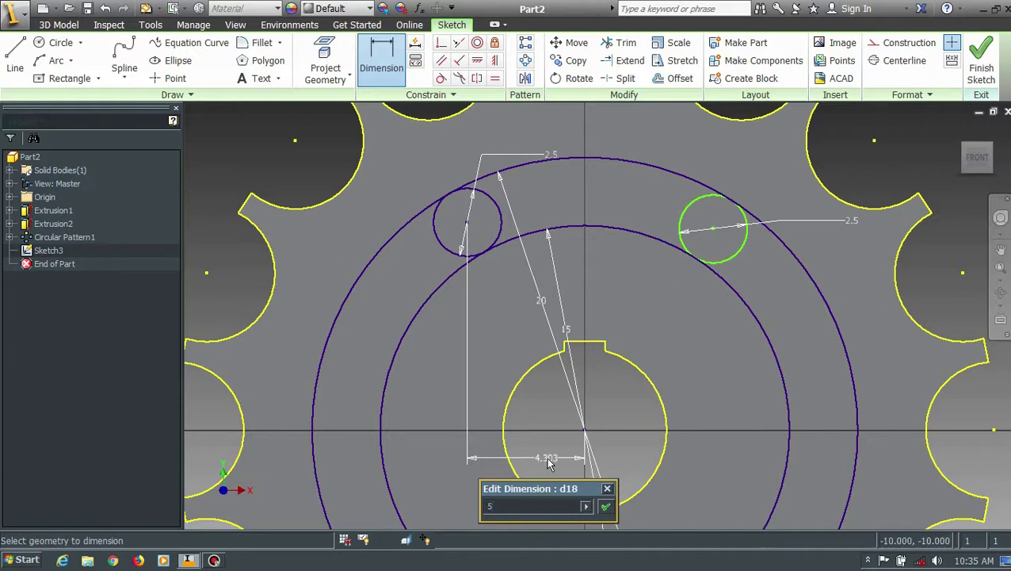
Dimension the horizontal distance from the right small circle to the disc's centre as 5 mm
left_click(716, 262)
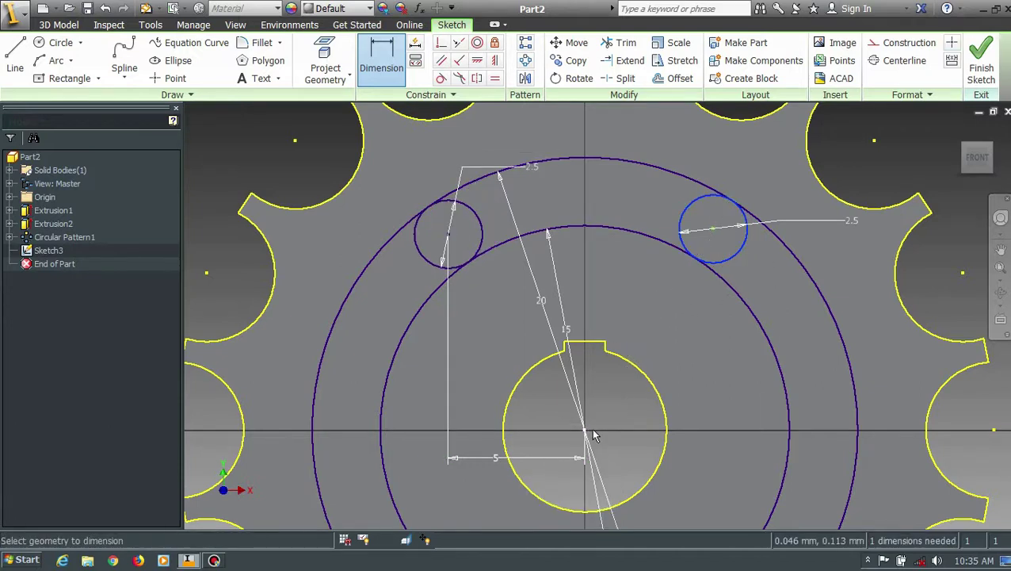
left_click(594, 432)
left_click(623, 460)
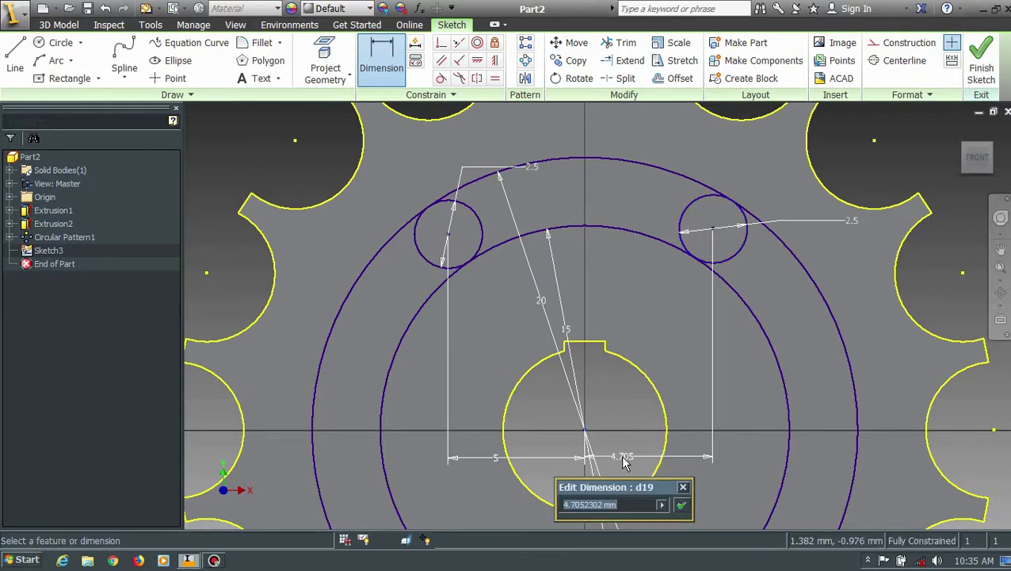
type("5")
key("Return")
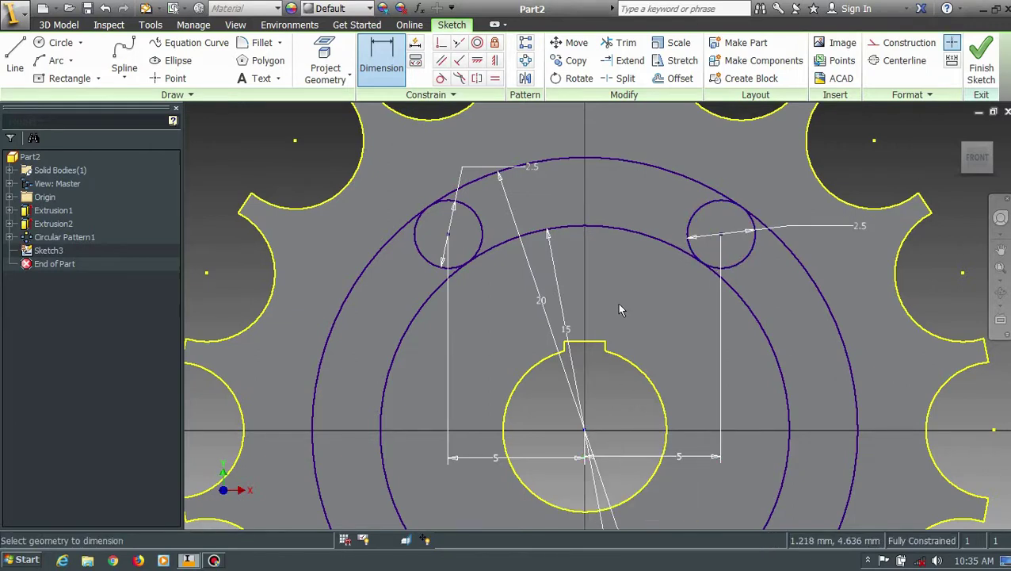
Trim the concentric circles and the small circles' inner arcs to leave one closed curved slot profile, and finish the sketch
key("x")
left_click(452, 283)
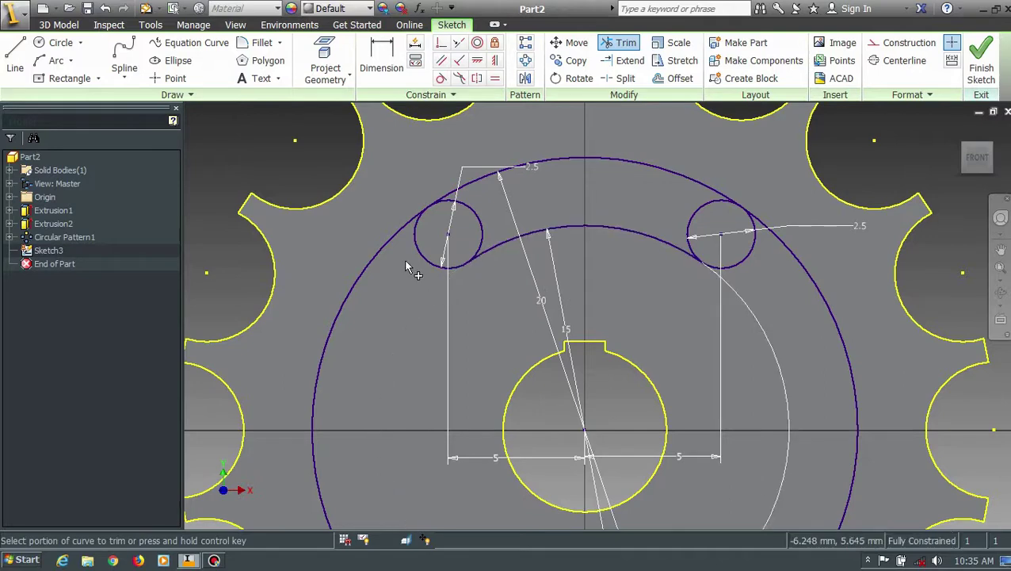
left_click(401, 240)
left_click(458, 234)
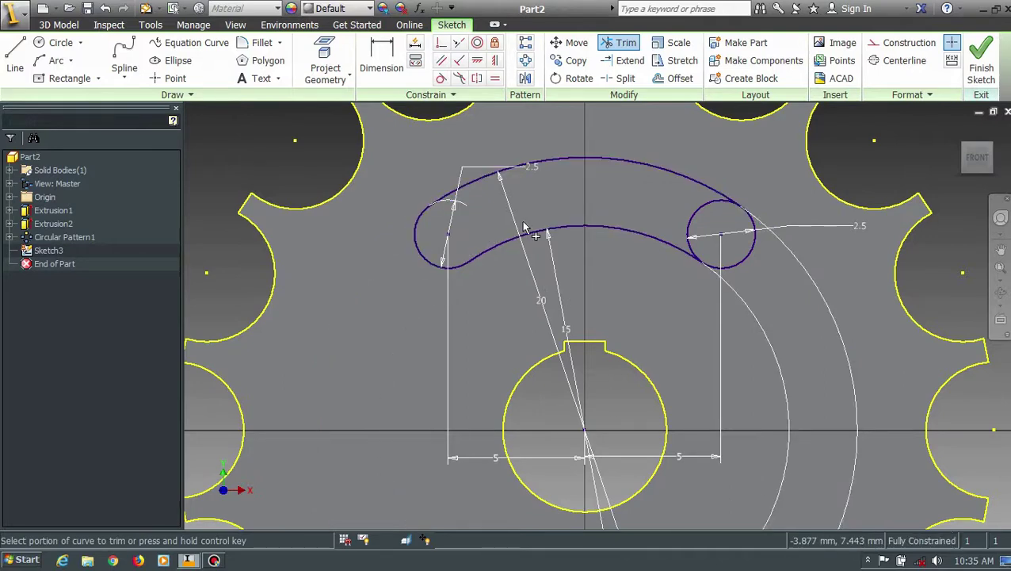
left_click(698, 224)
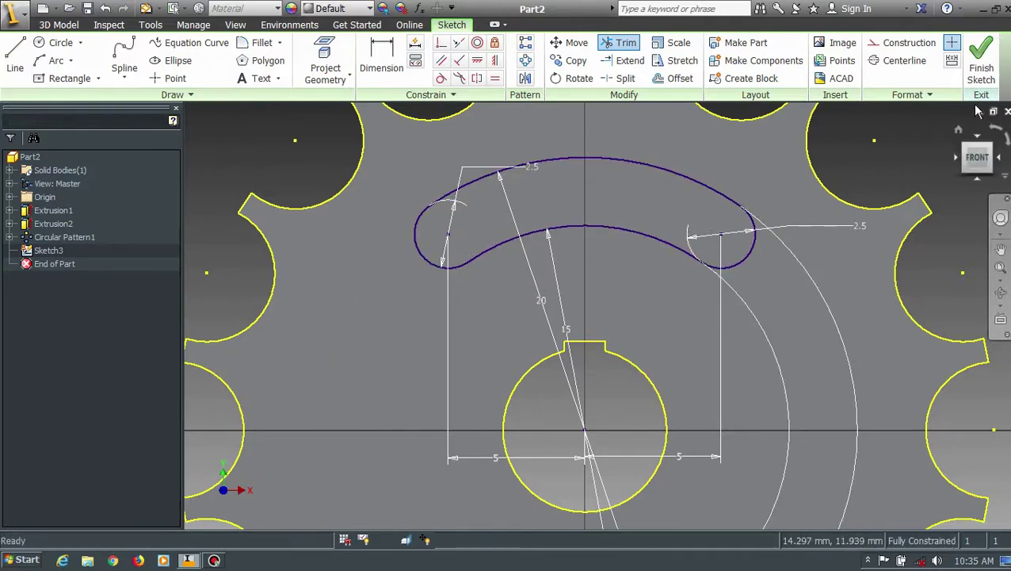
left_click(980, 80)
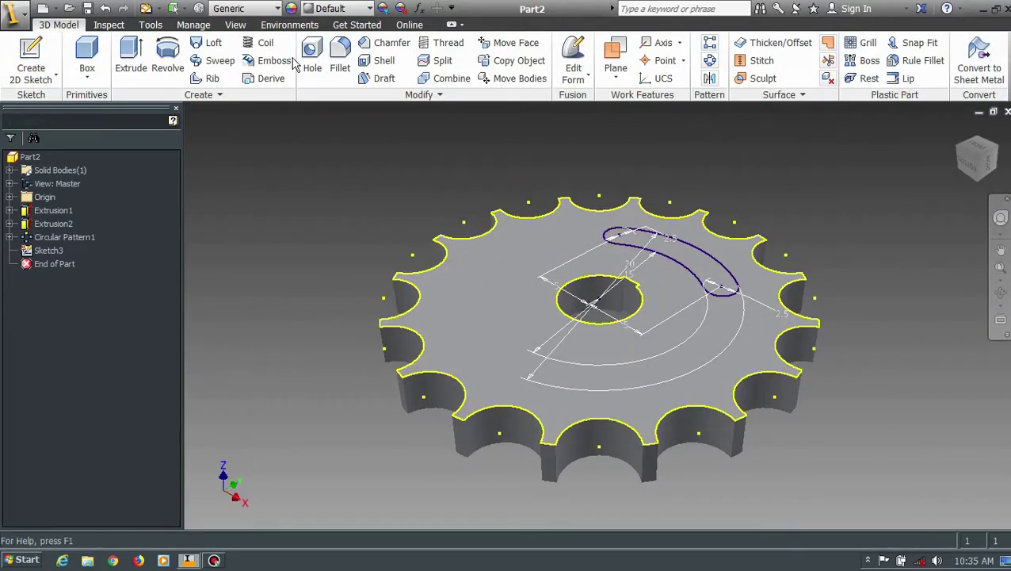
Extrude the curved slot profile 3 mm down into the disc as a cut
left_click(132, 61)
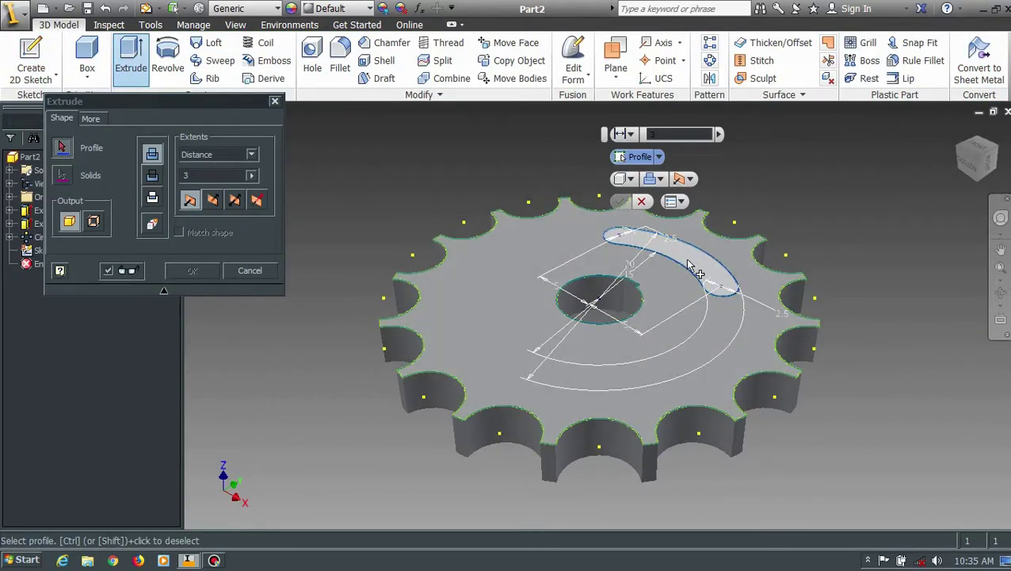
left_click(688, 262)
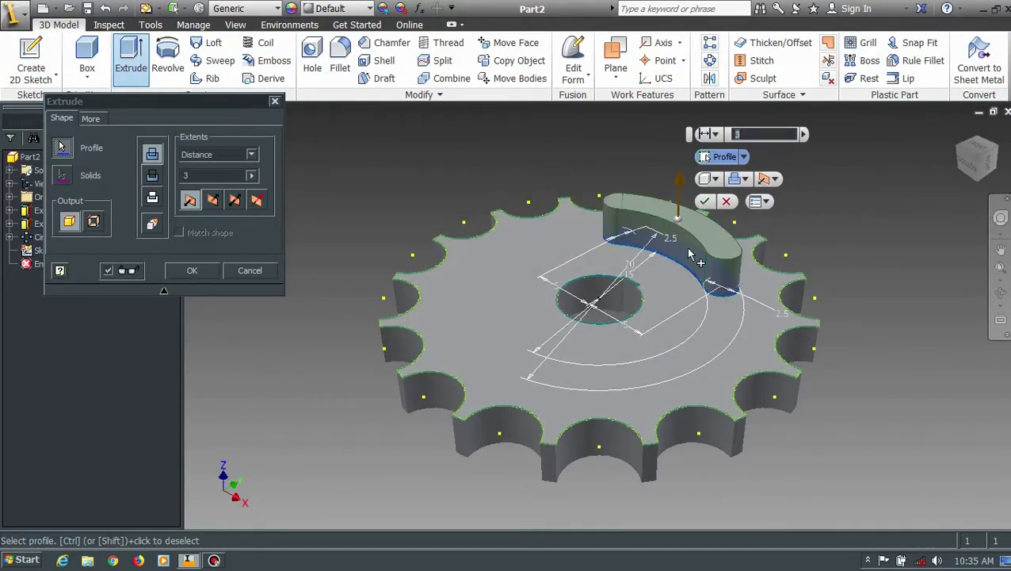
left_click(212, 201)
left_click(206, 271)
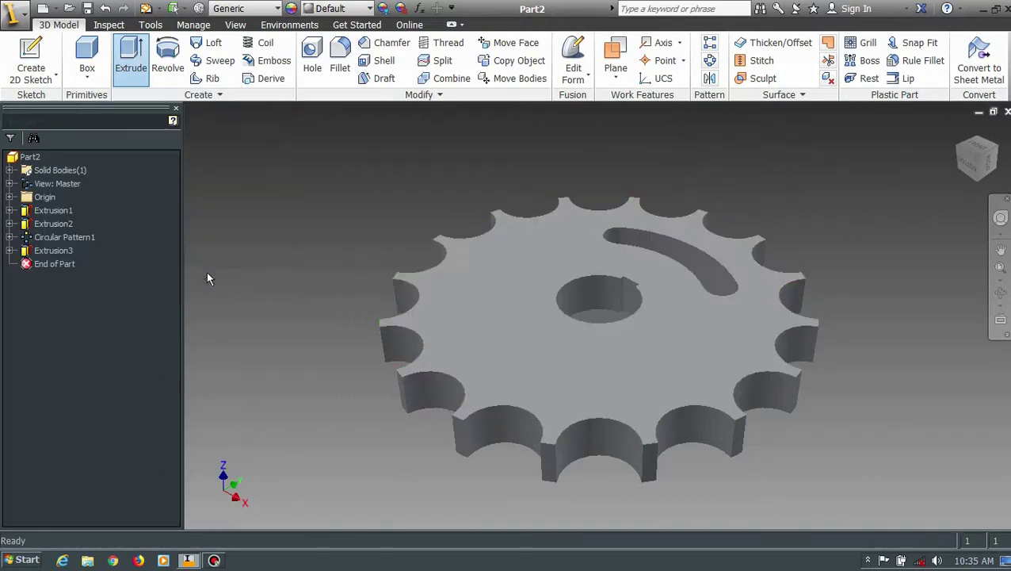
Create a circular pattern of the curved slot cut with 4 occurrences over 360 deg about the disc's centre axis
left_click(710, 62)
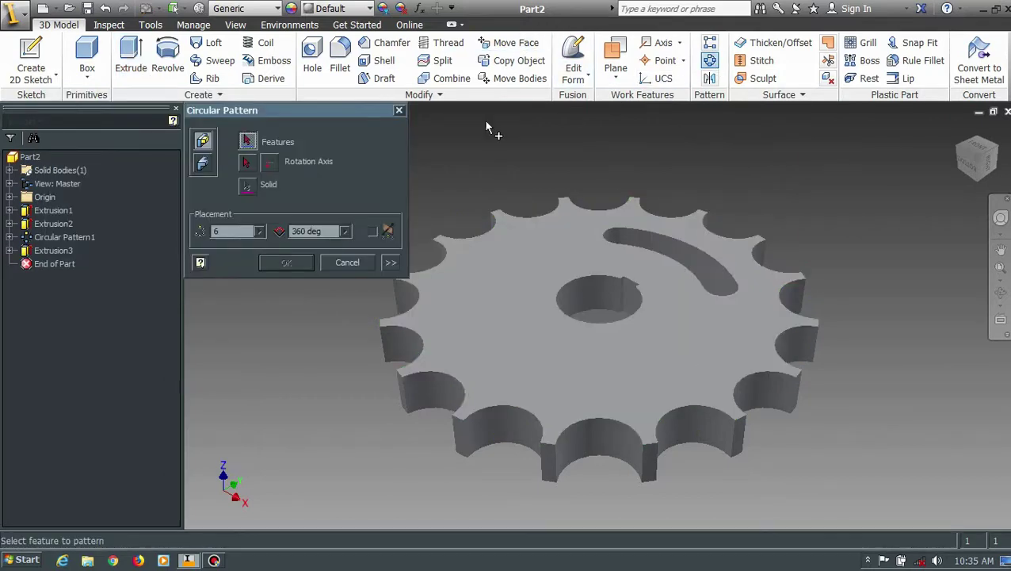
left_click(63, 250)
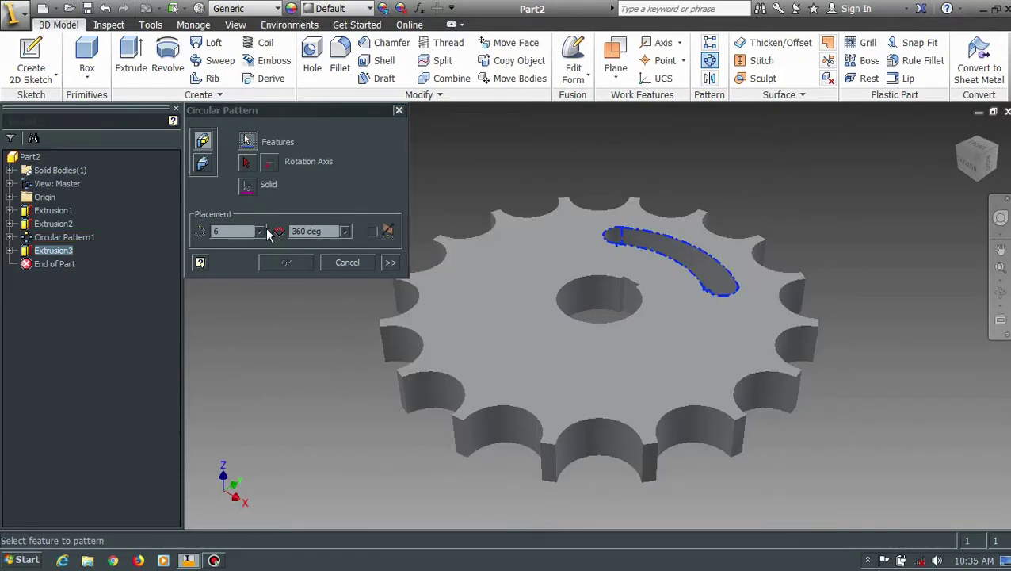
left_click(246, 163)
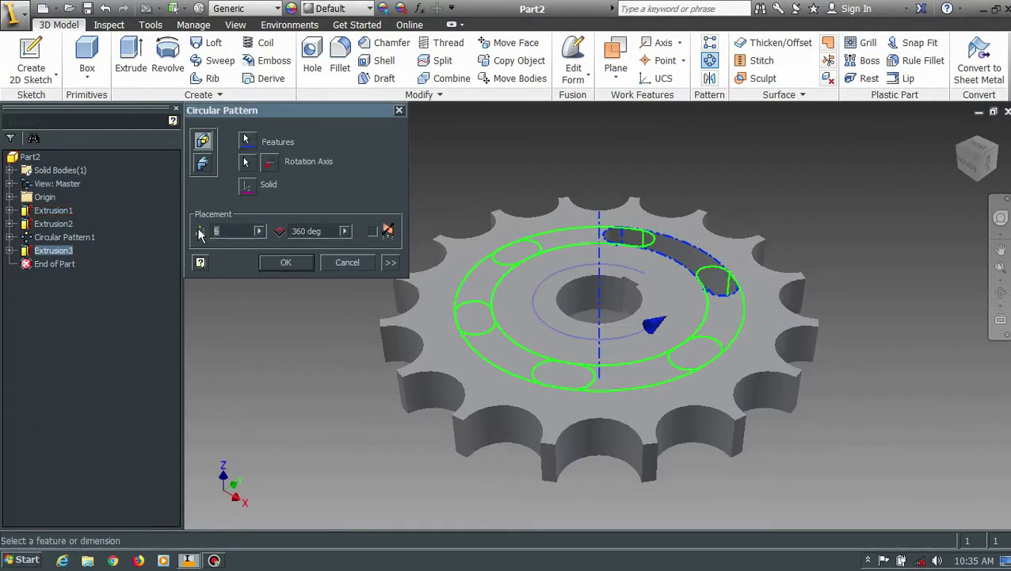
type("4")
left_click(283, 262)
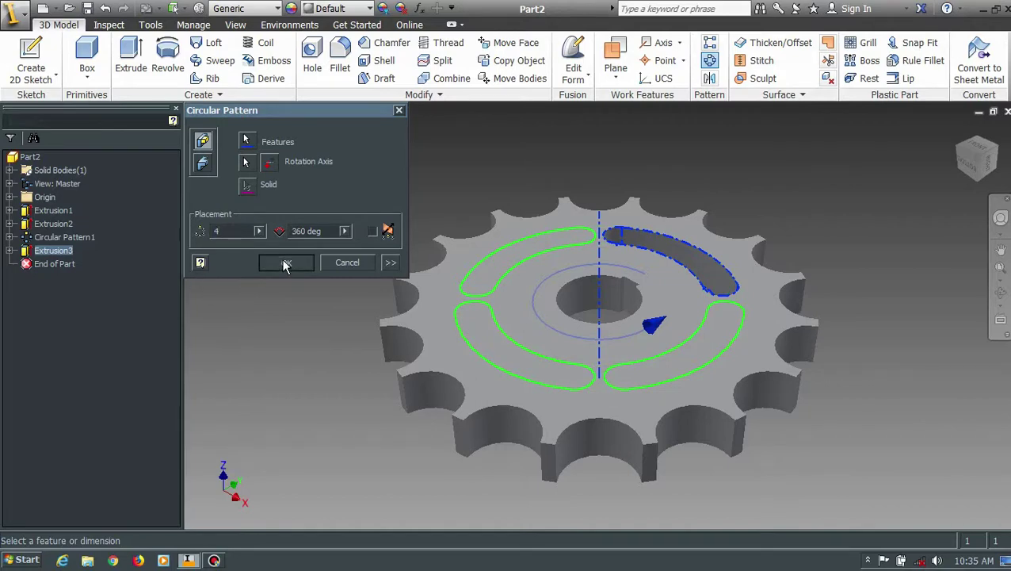
Apply a polished chrome appearance from the Inventor Material Library to the whole part
left_click(370, 9)
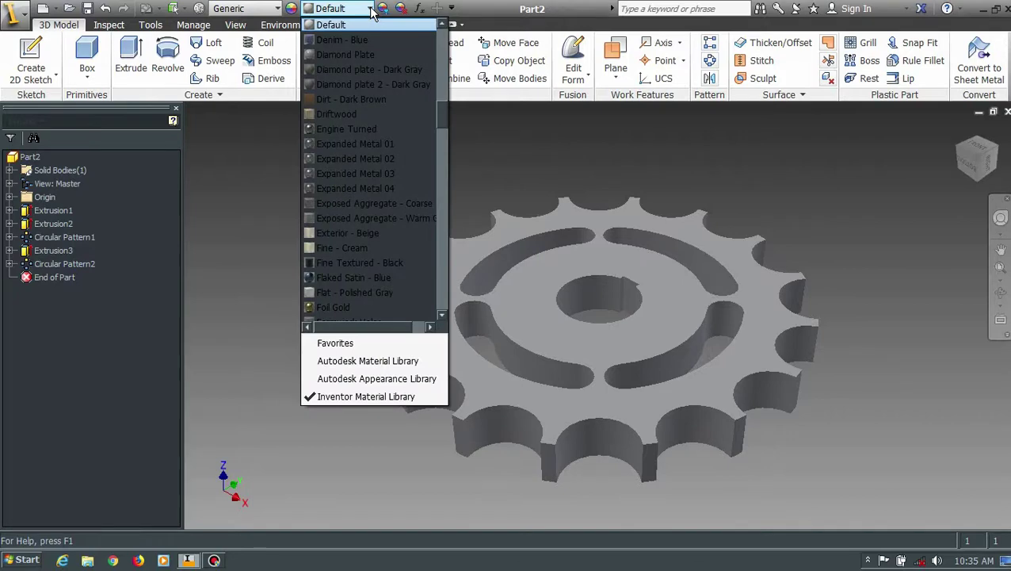
left_click(371, 9)
left_click(371, 9)
scroll(361, 26, "up", 7)
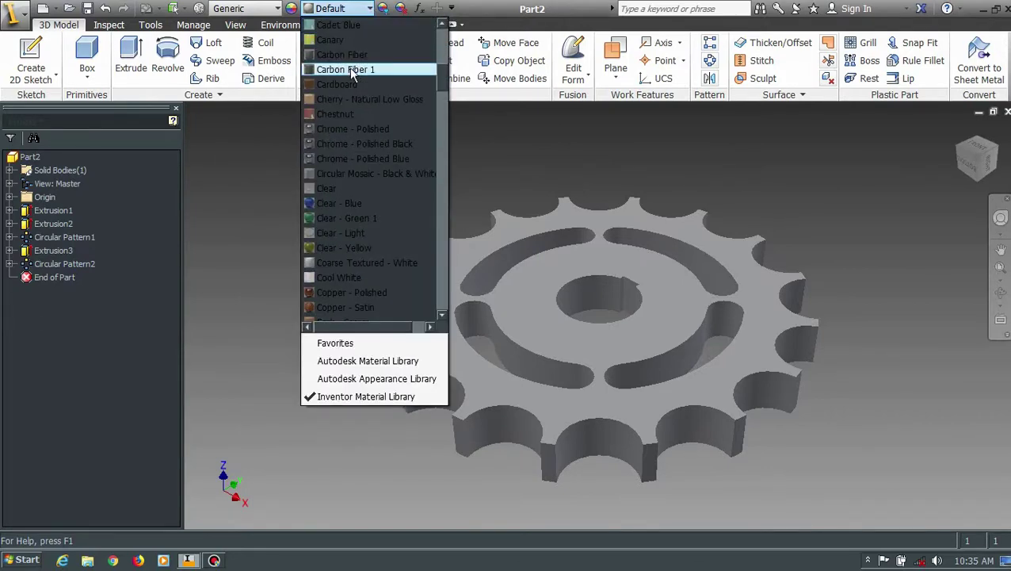
scroll(358, 163, "up", 4)
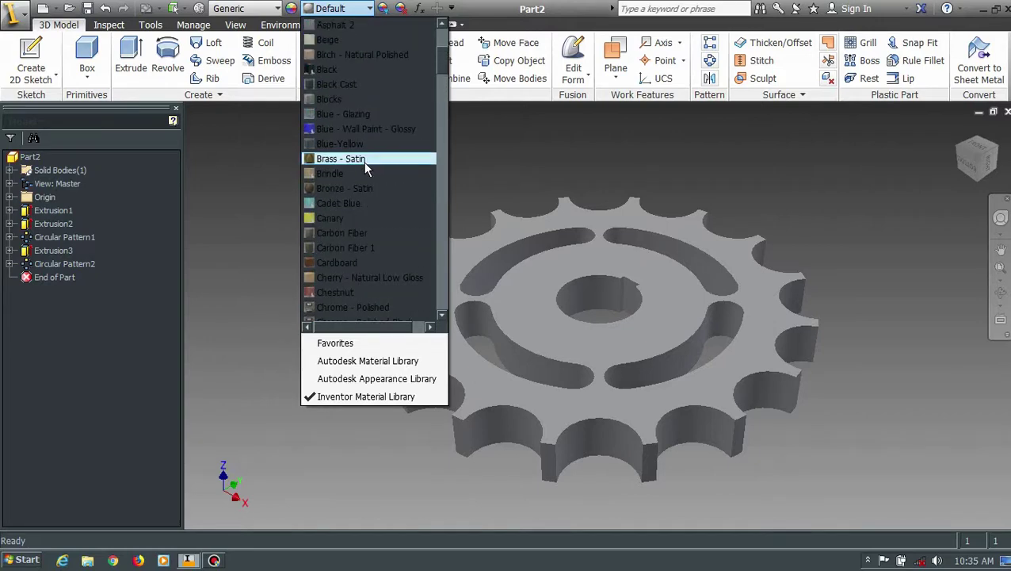
scroll(346, 273, "down", 2)
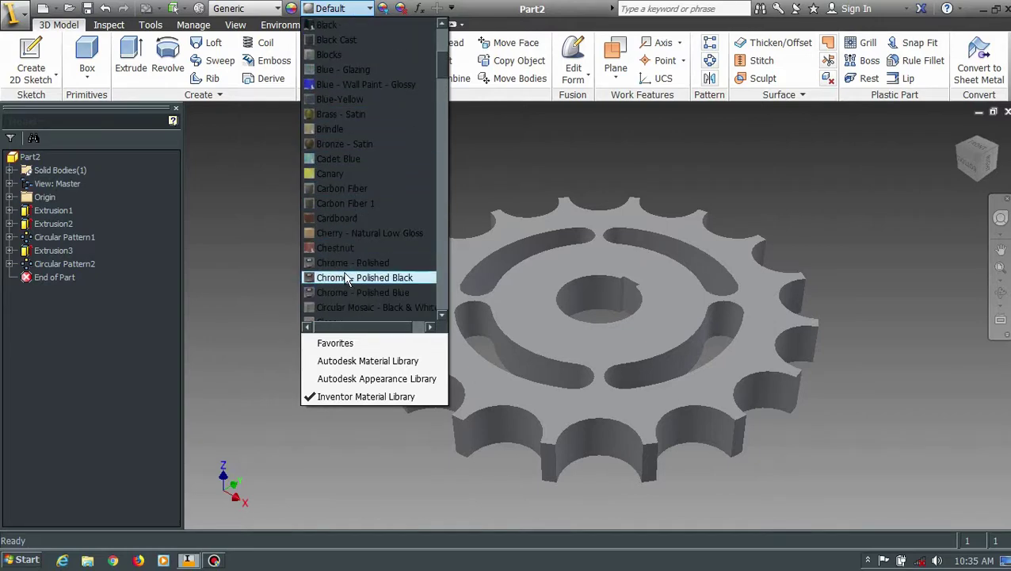
left_click(354, 233)
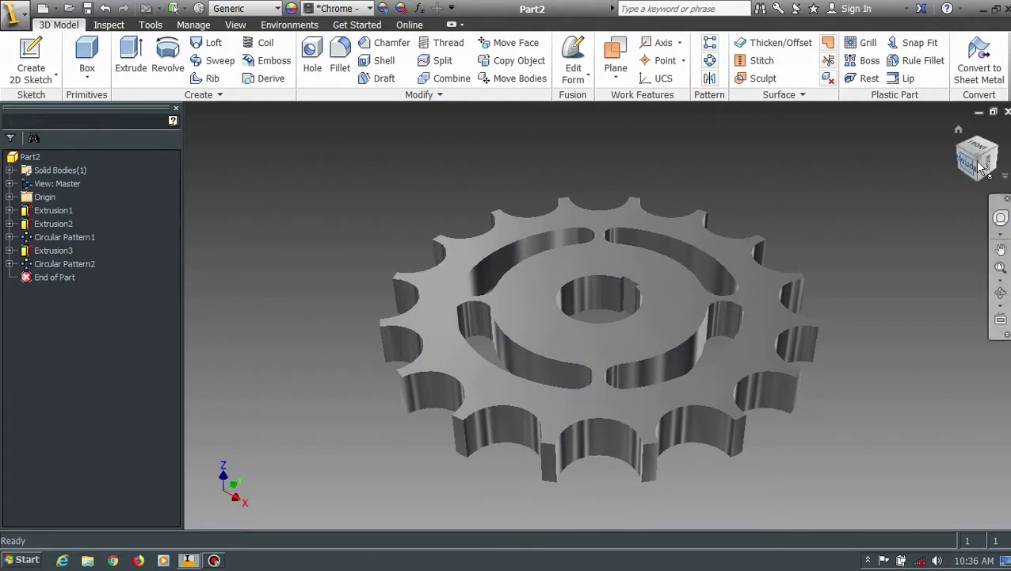
Examine the finished sprocket from the front, back and angled sides, and return to the home view
left_click(999, 151)
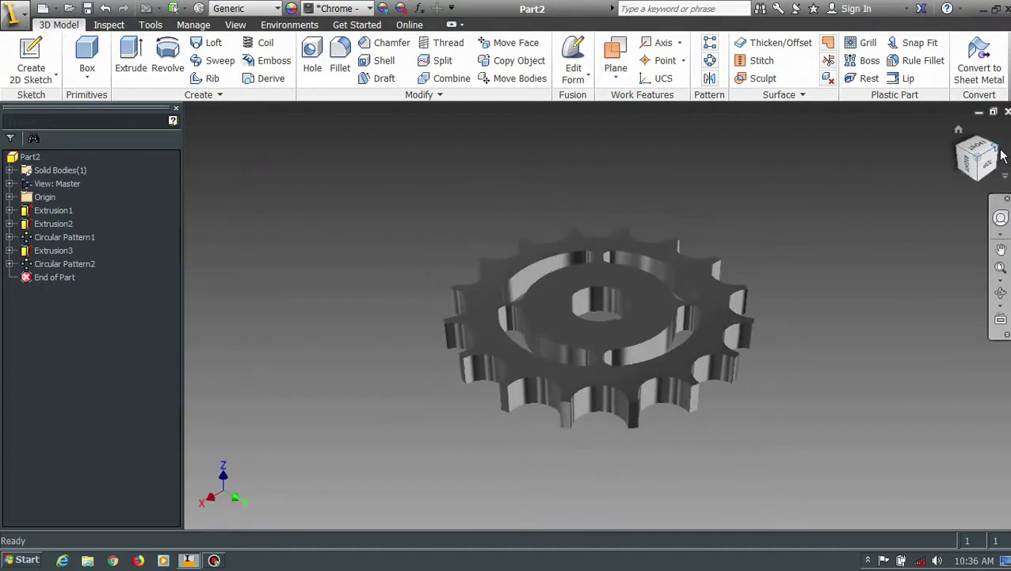
left_click(991, 154)
left_click(989, 154)
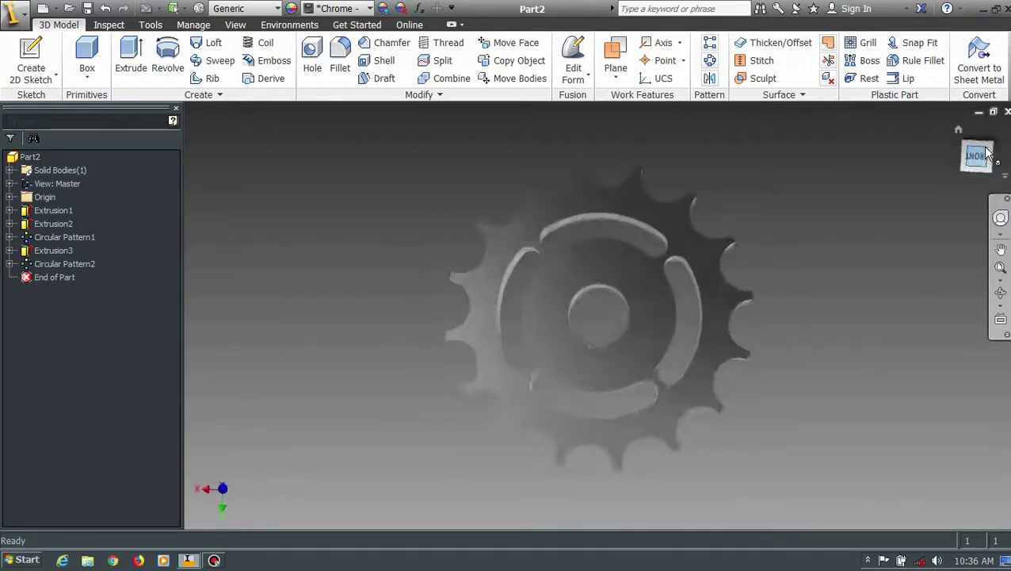
left_click(996, 152)
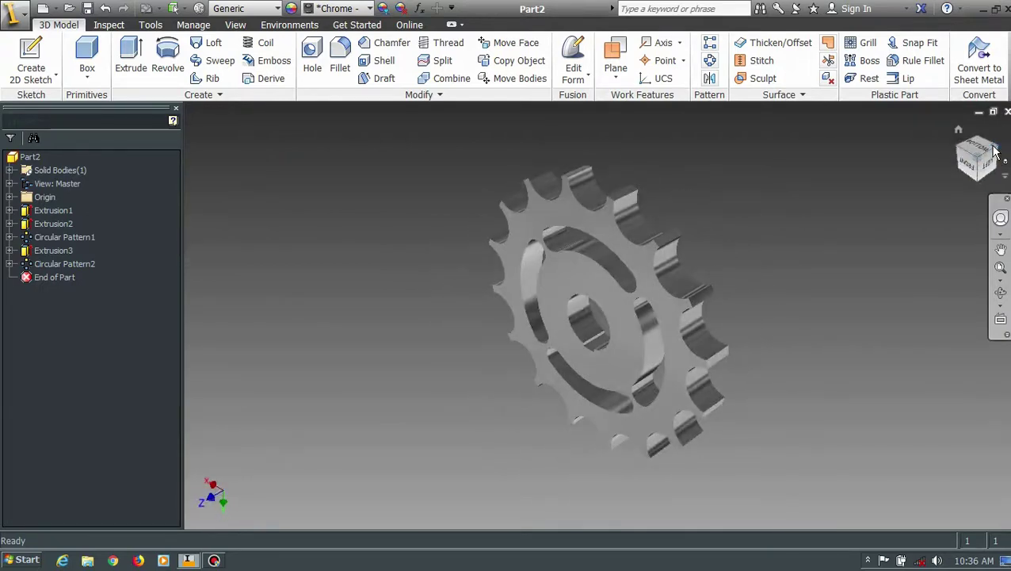
left_click(997, 153)
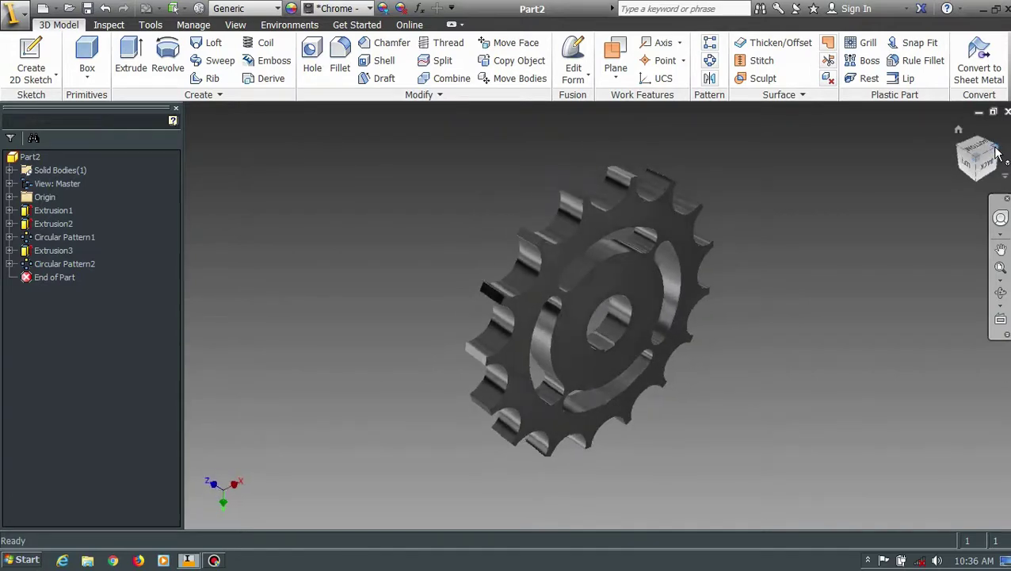
left_click(993, 168)
left_click(990, 168)
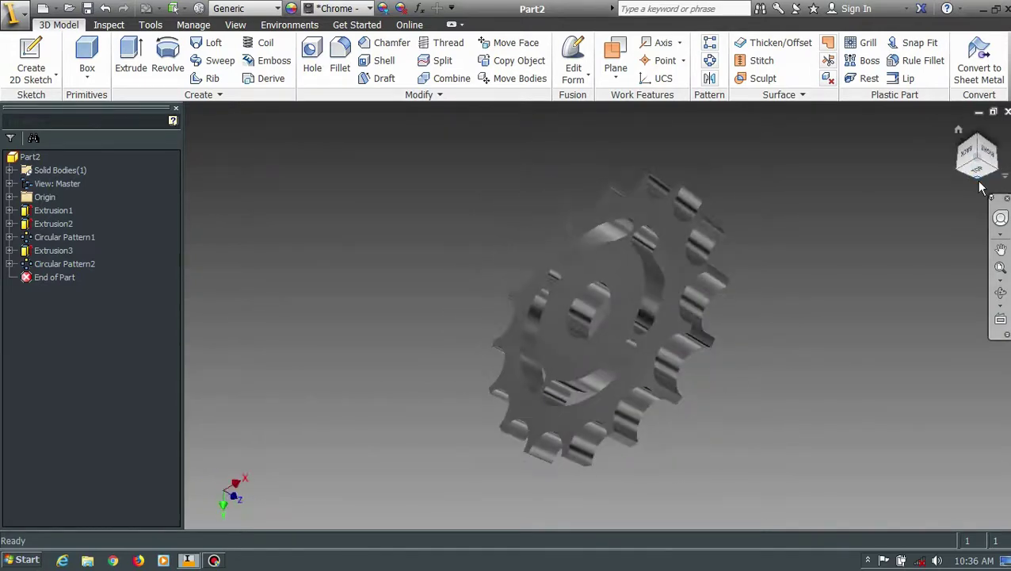
left_click(959, 132)
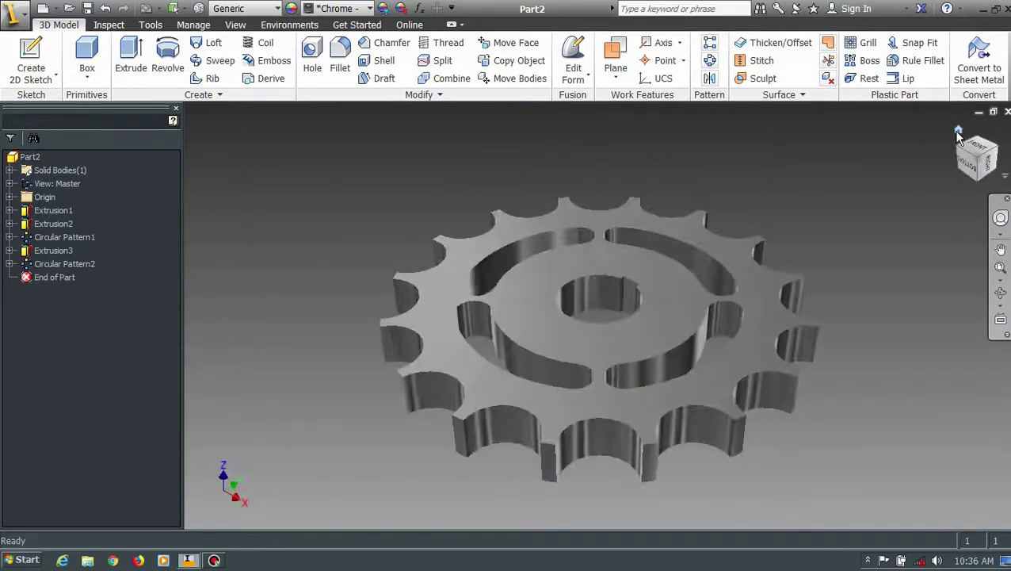